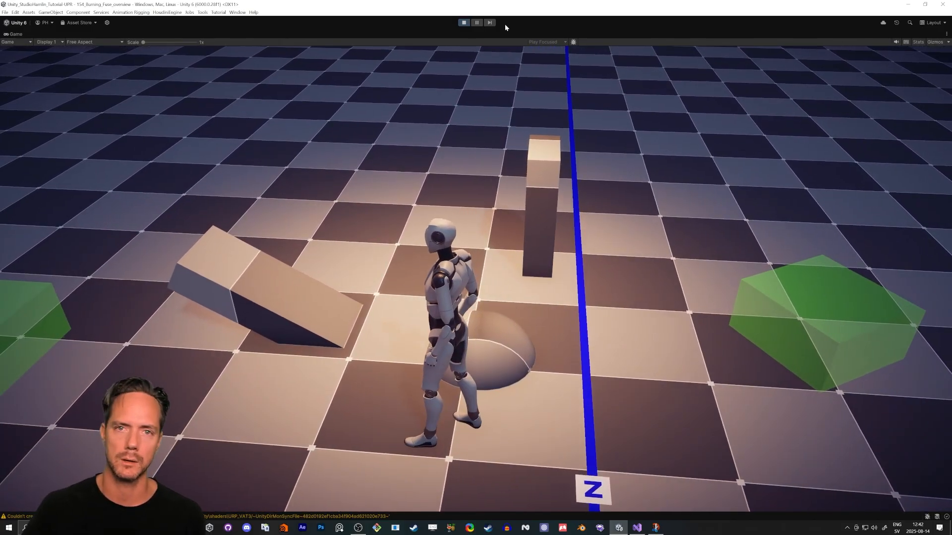
- Restart play mode to preview the finished burning fuse overview scene, and stop it again
left_click(463, 24)
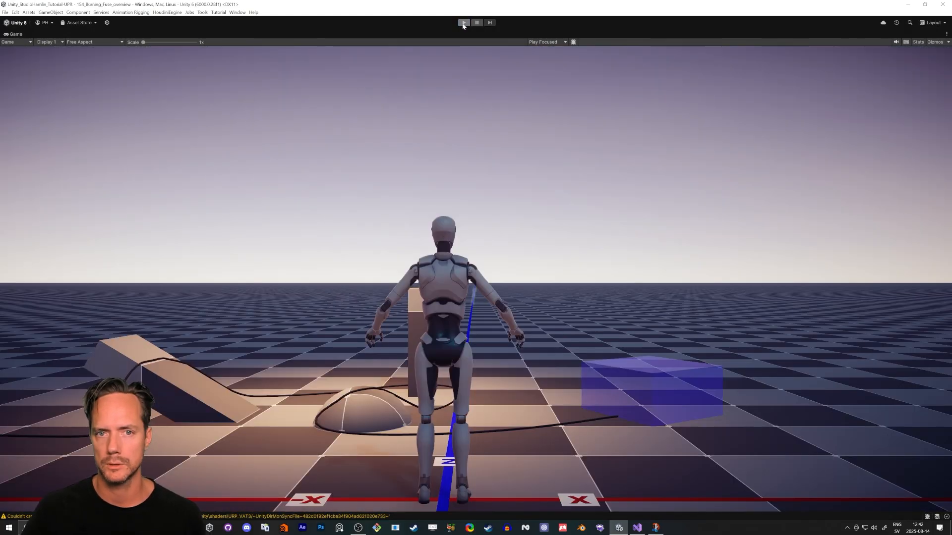
left_click(463, 23)
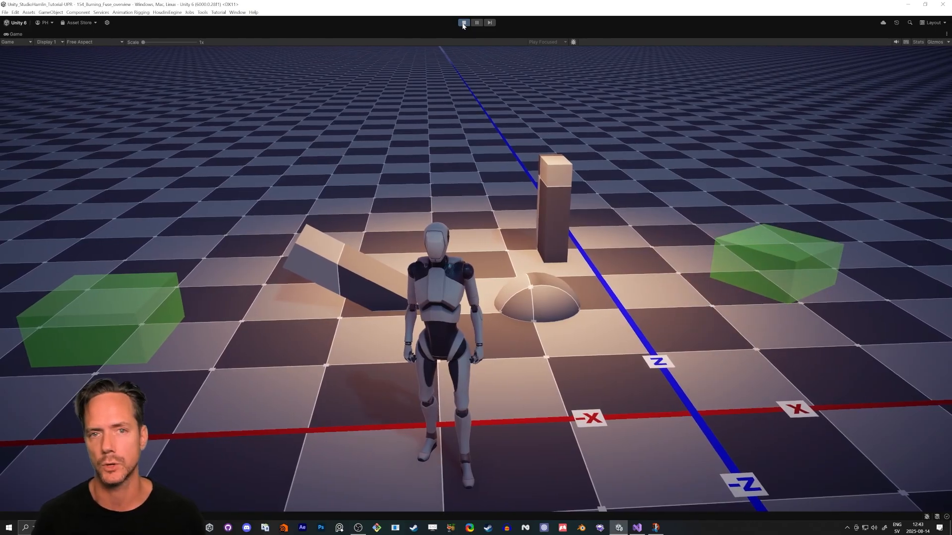
left_click(463, 23)
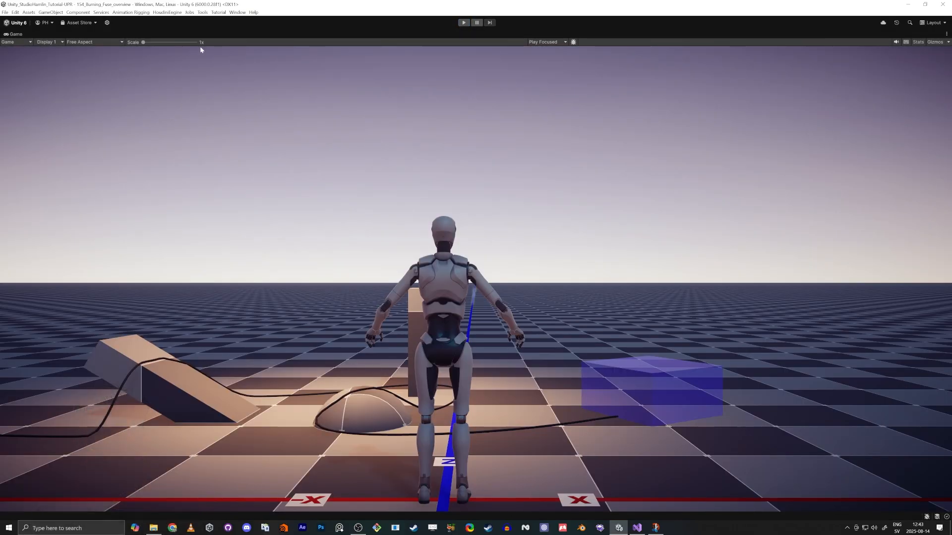
- Restore the full editor layout, open the 154_Burning_Fuse scene and show it in the Scene view
key("shift+space")
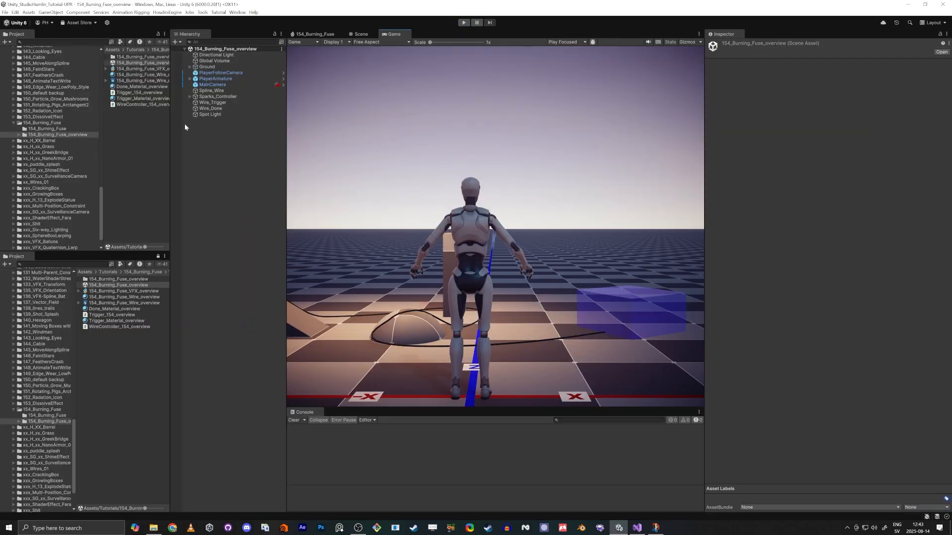
left_click(42, 408)
double_click(99, 291)
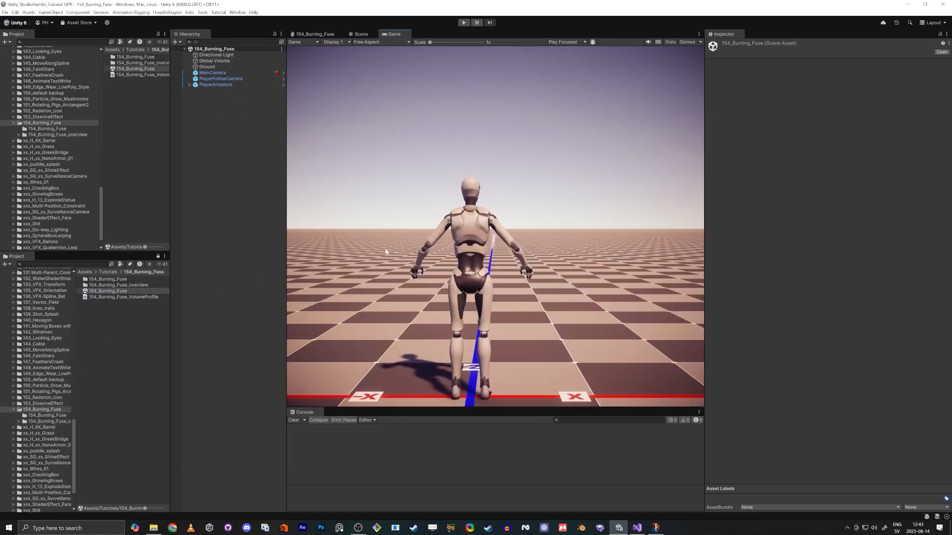
left_click(360, 34)
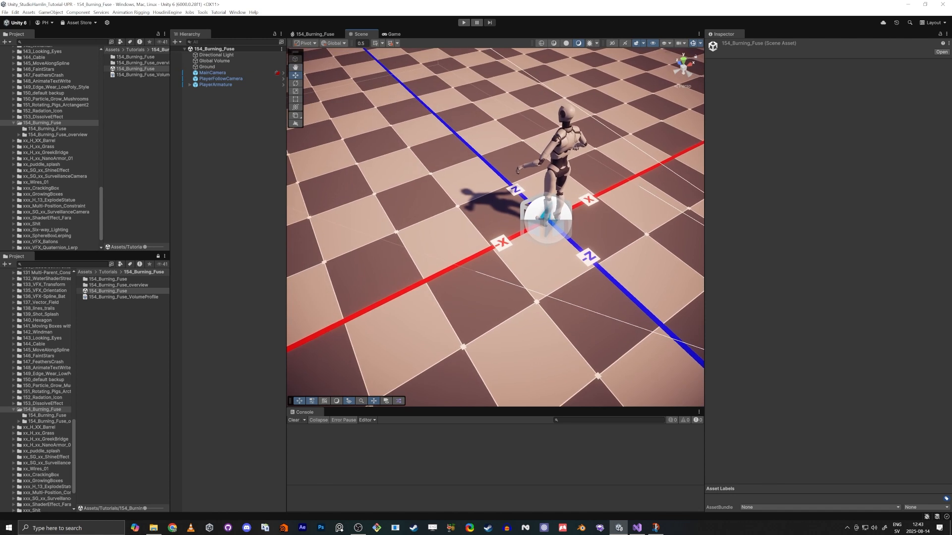
- Add a cube and a sphere to the scene as new 3D objects
key("s")
right_click_drag(376, 210, 355, 192)
key("w")
right_click(213, 128)
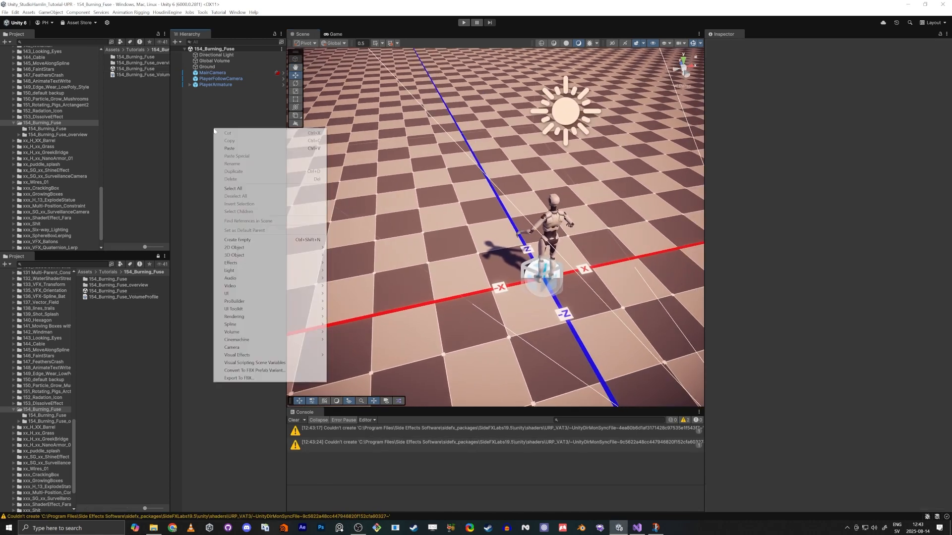
mouse_move(239, 256)
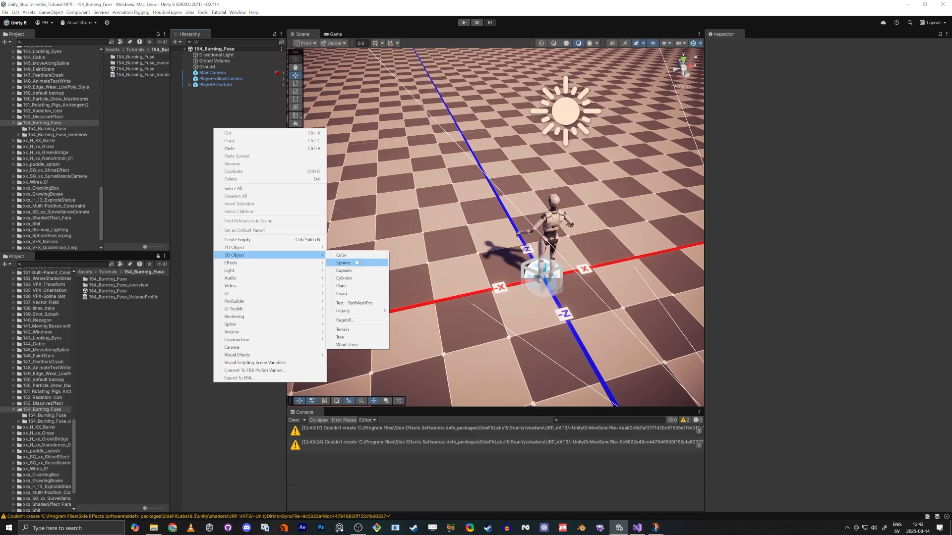
left_click(341, 254)
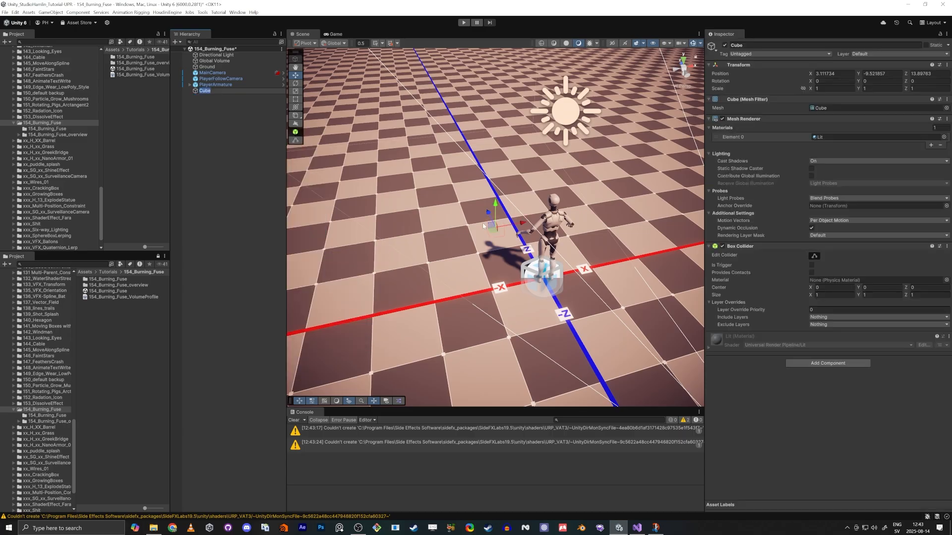
right_click(219, 109)
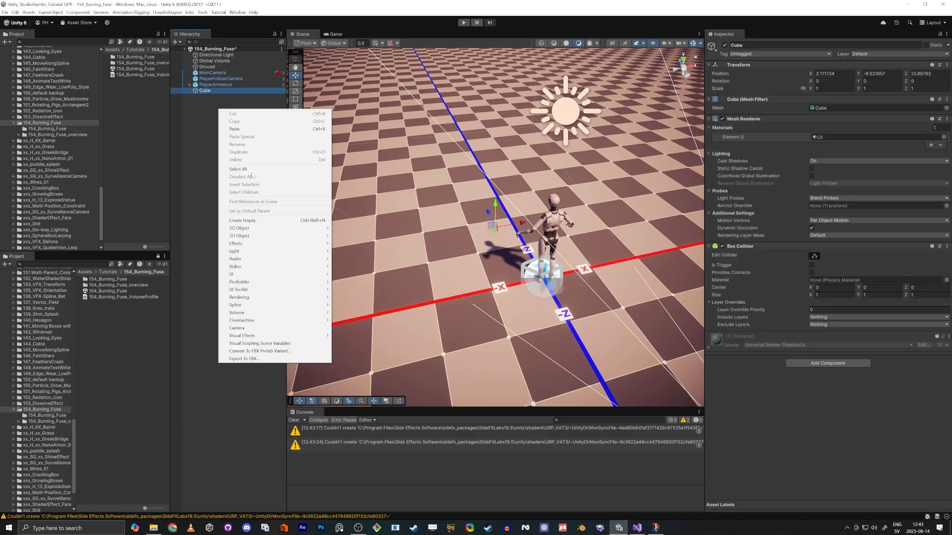
mouse_move(256, 235)
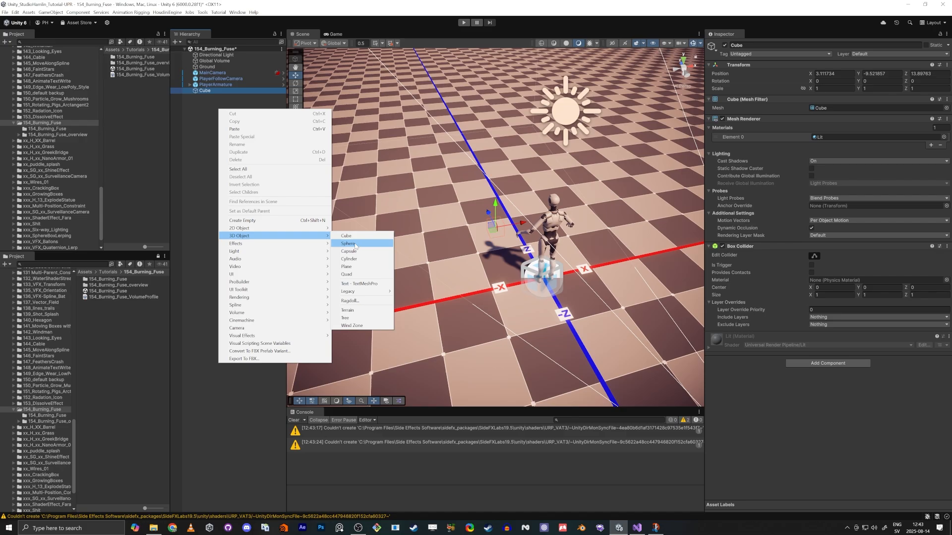
left_click(349, 243)
- Set the position of both the cube and the sphere to 0, 0, 0
left_click(208, 90, "ctrl")
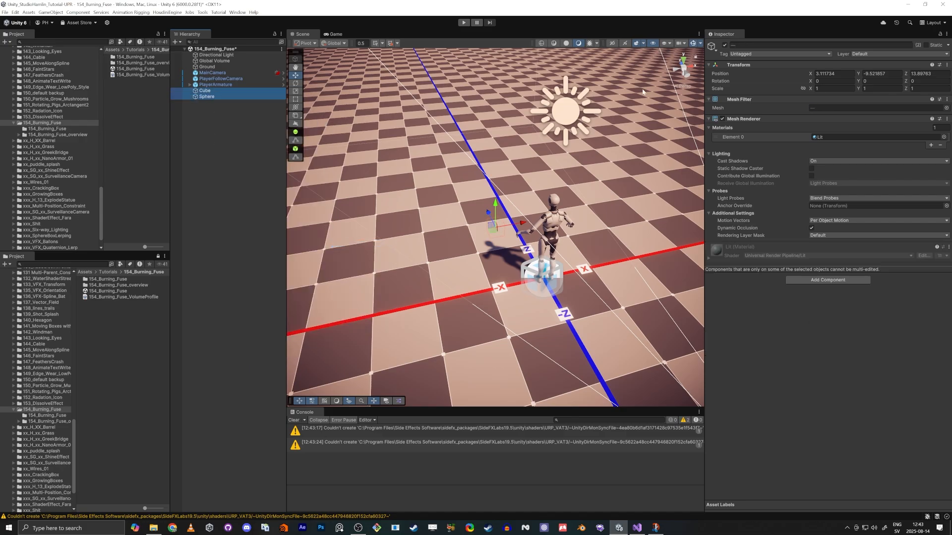
left_click(853, 73)
key("Tab")
type("0")
key("Tab")
type("0")
key("Tab")
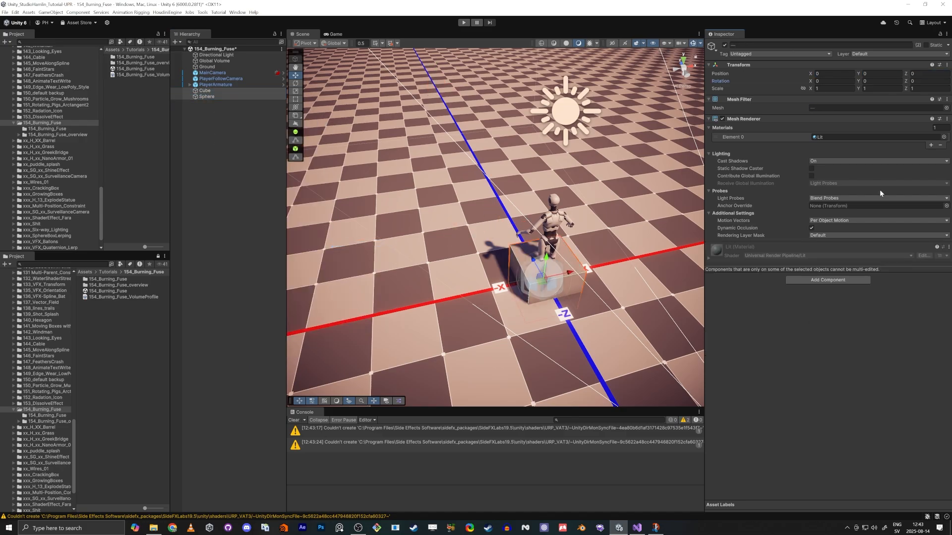
- Move the cube to about X -0.5, Y 0.36, Z 2.49 and scale it to about 0.57 in X and 0.64 in Z
left_click(552, 282)
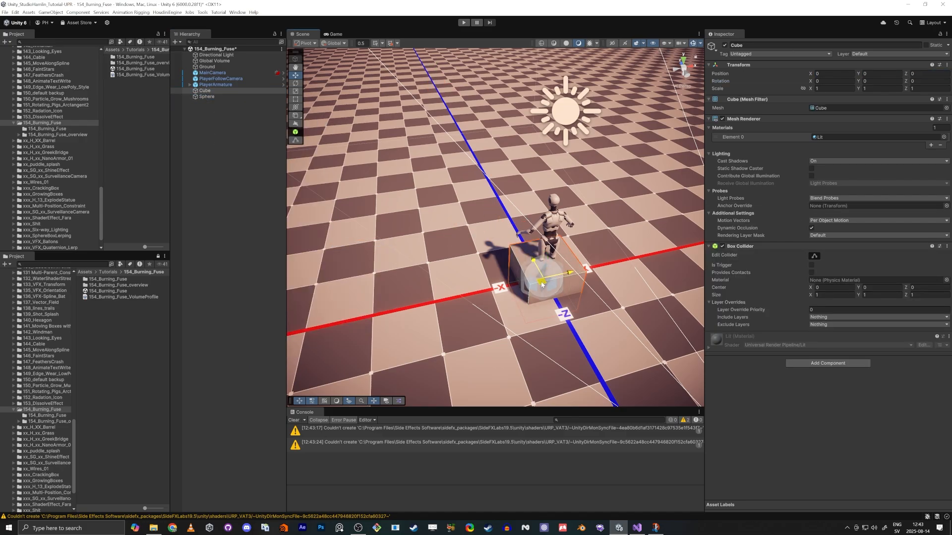
left_click_drag(542, 284, 436, 225)
key("e")
key("r")
left_click(439, 227)
left_click(428, 226)
key("ctrl+z")
left_click_drag(376, 260, 429, 236, "alt")
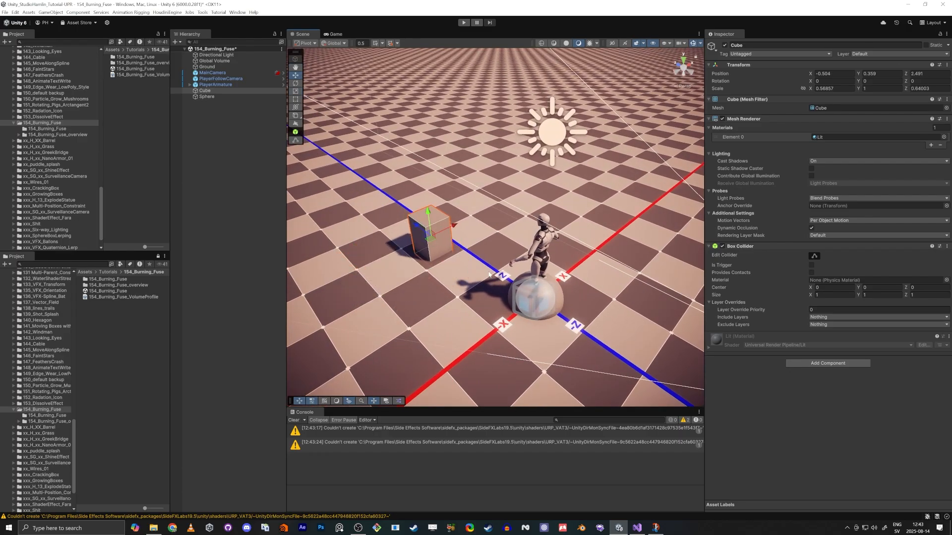
- Move the sphere along the ground to about X -1.32, Z 1.45, in front of the cube
left_click(559, 306)
left_click_drag(535, 306, 428, 298)
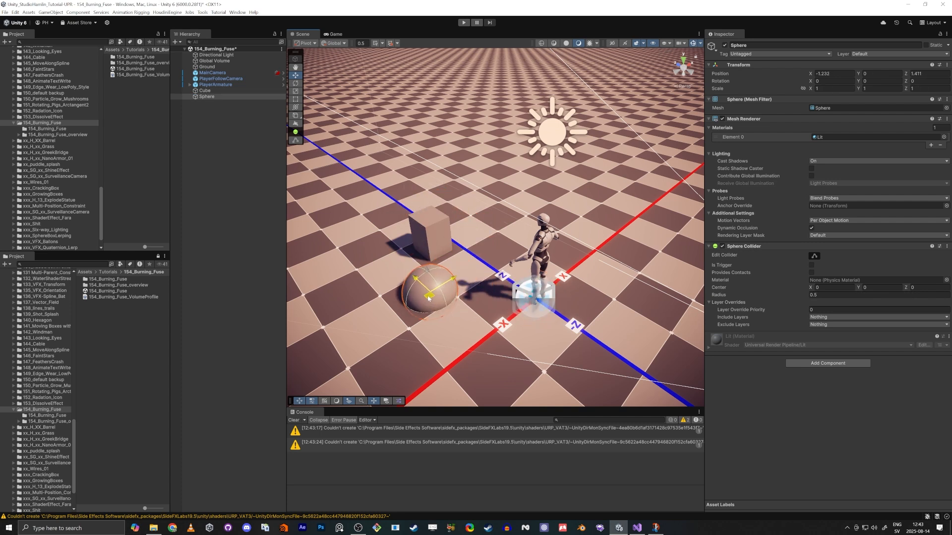
left_click(244, 206)
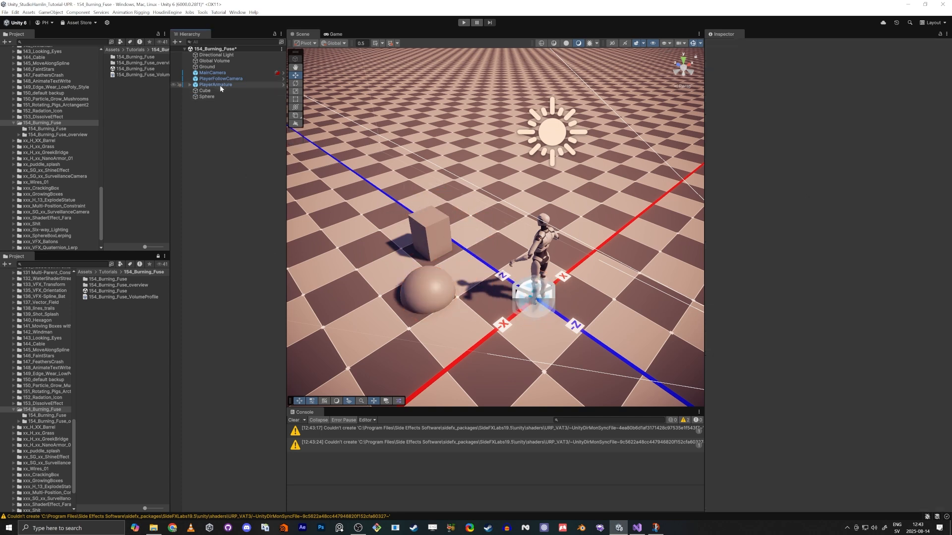
- Add another cube to the scene and name it Trigger_Box
right_click(226, 157)
mouse_move(285, 286)
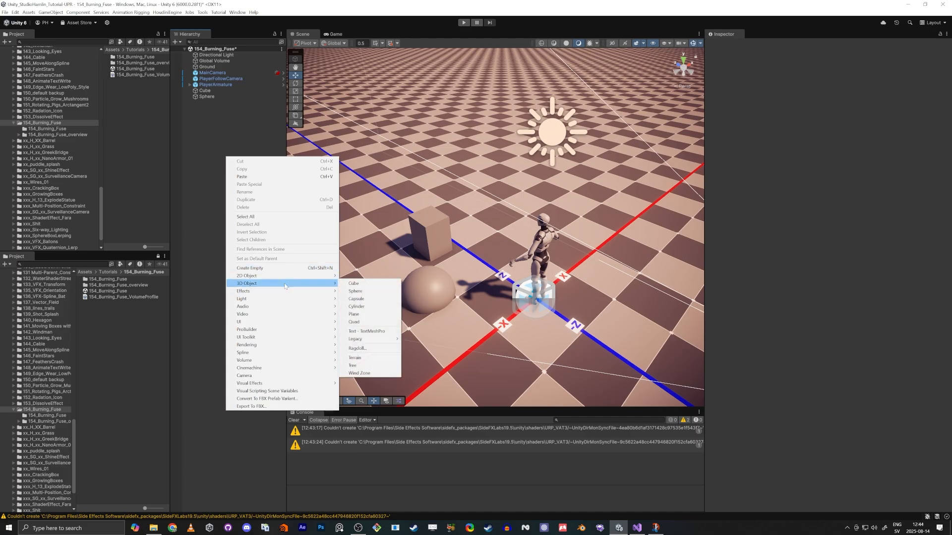
left_click(353, 283)
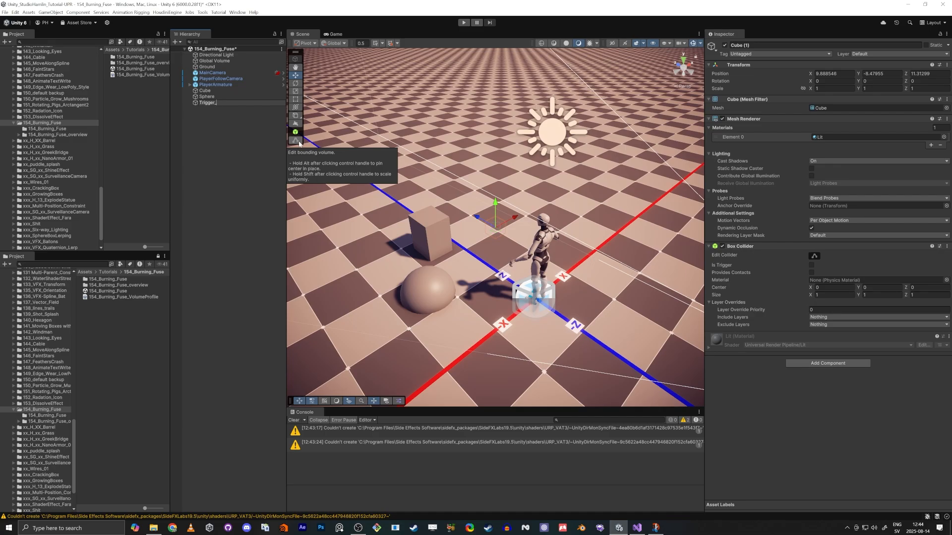
key("Return")
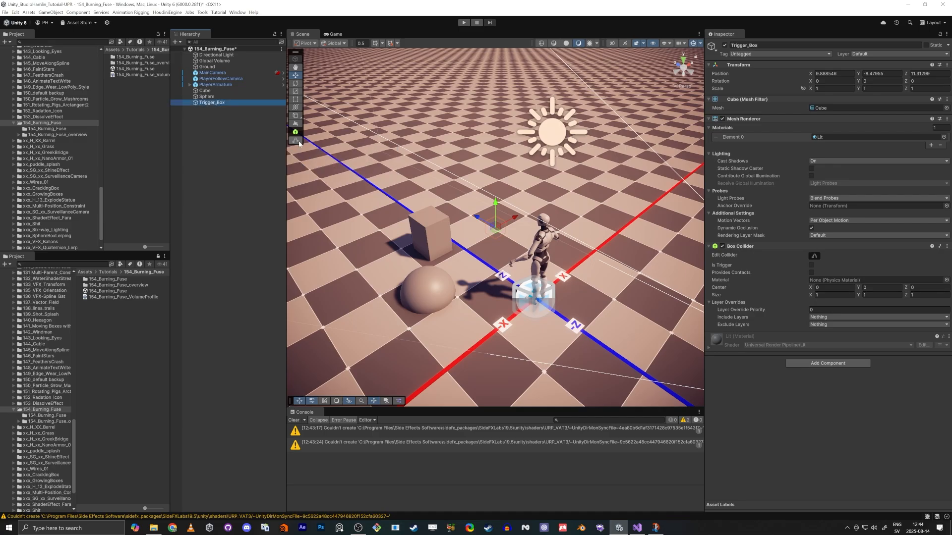
- Duplicate Trigger_Box and rename the copy Finish_Box
left_click(206, 122)
left_click(207, 104)
key("ctrl+d")
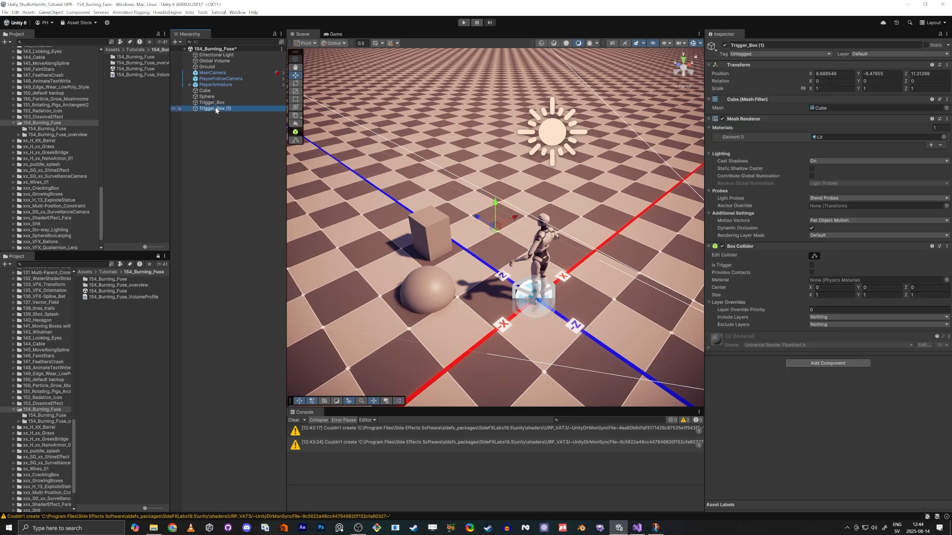
key("Home")
key("Down")
left_click(216, 109)
key("F2")
type("Finish_Box")
key("Return")
- Set the position of Finish_Box to 0, 0, 0
left_click(833, 73)
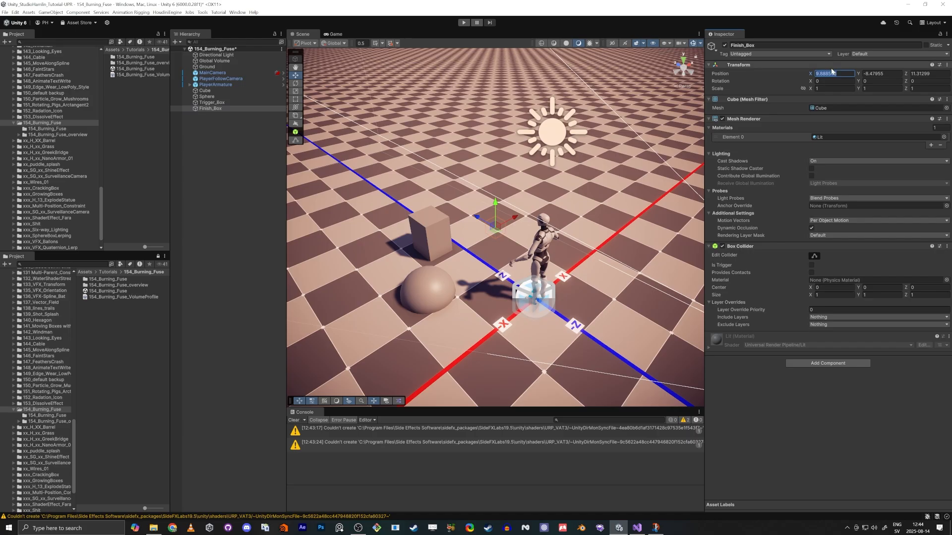
type("0")
key("Tab")
type("0")
key("Tab")
type("0")
key("Tab")
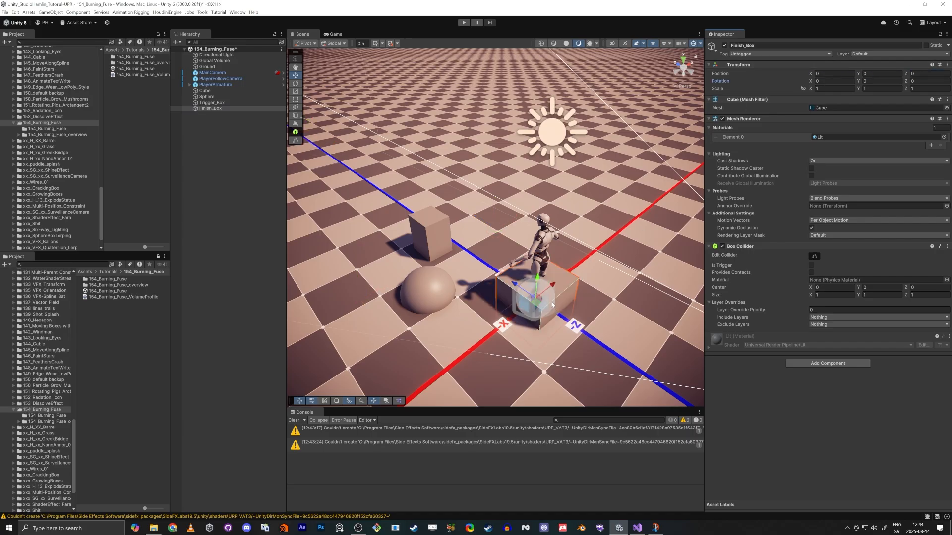
- Move Finish_Box to about X 2.15, Z 1.95 and rotate it about -11.5 degrees around Y
left_click_drag(538, 306, 528, 227)
key("e")
key("w")
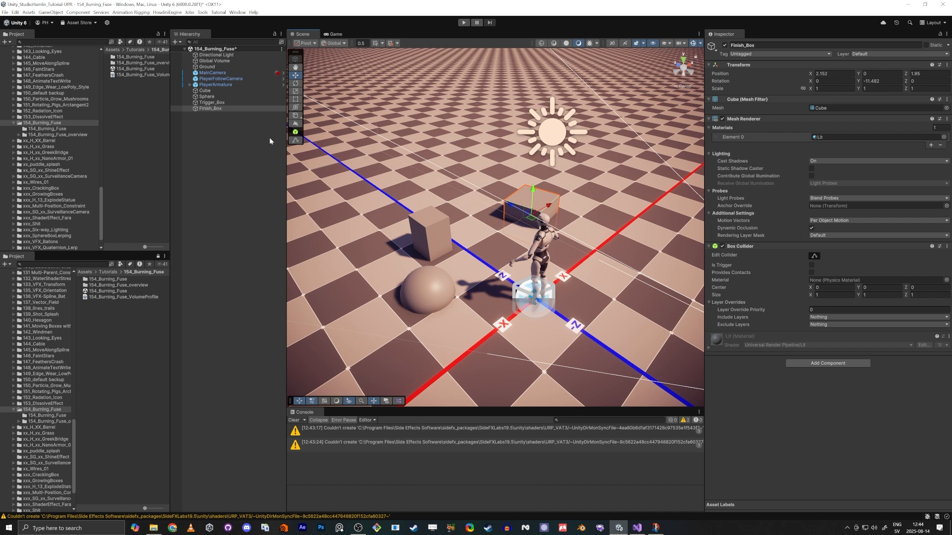
- Set the position of Trigger_Box to 0, 0, 0 and move it along the ground to the -X side of the character
left_click(228, 102)
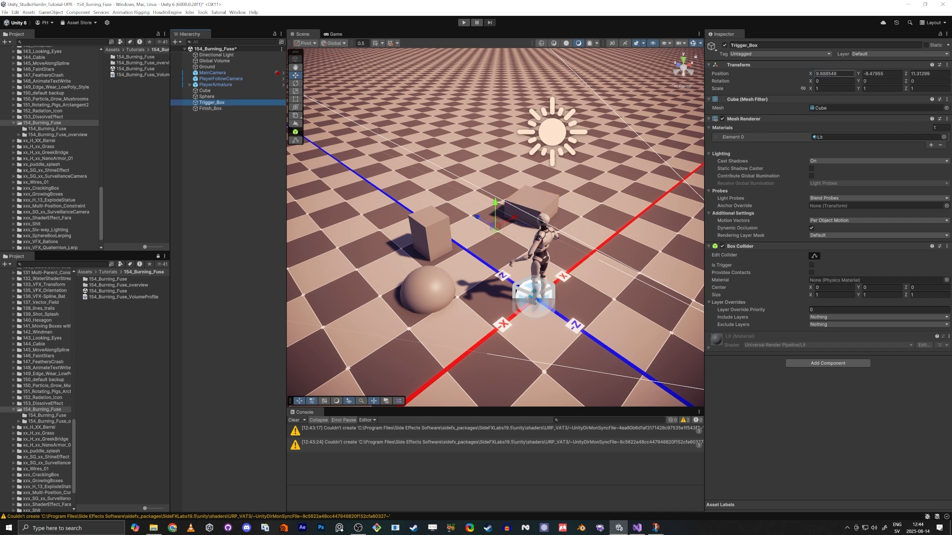
left_click(834, 74)
type("0")
key("Tab")
type("0")
key("Tab")
type("0")
key("Tab")
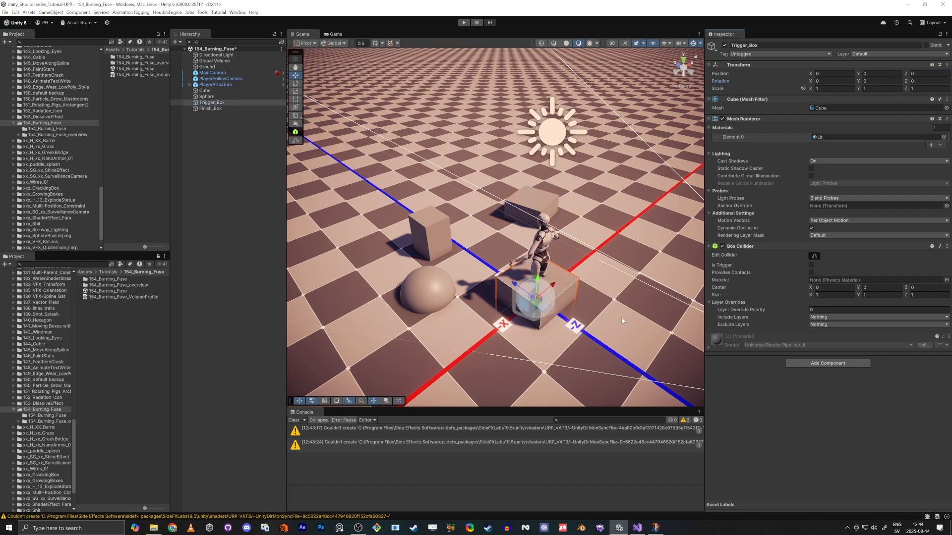
left_click_drag(537, 302, 351, 375)
- Locate the ground's SG_Grid-Ground material in the project and apply it to the cube and the sphere
key("d")
right_click_drag(441, 323, 370, 213)
left_click(370, 210)
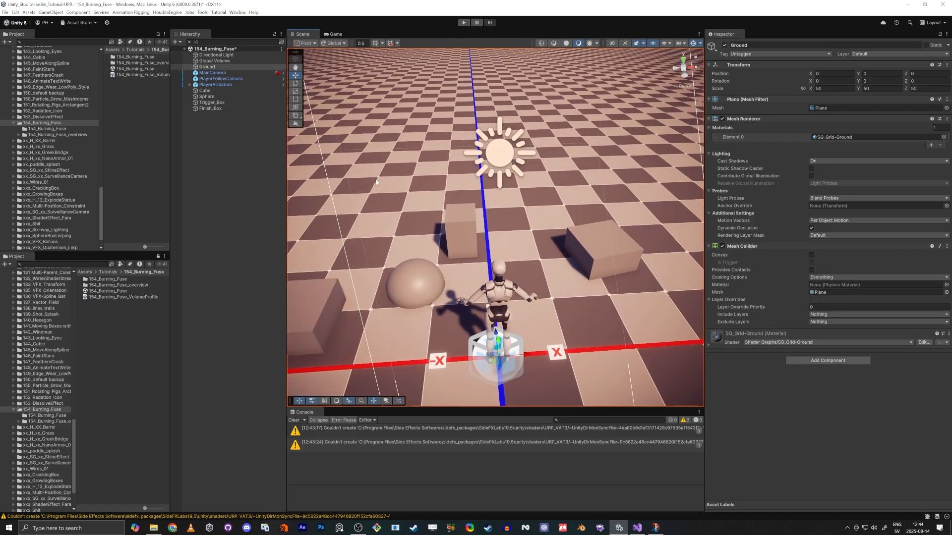
left_click(838, 137)
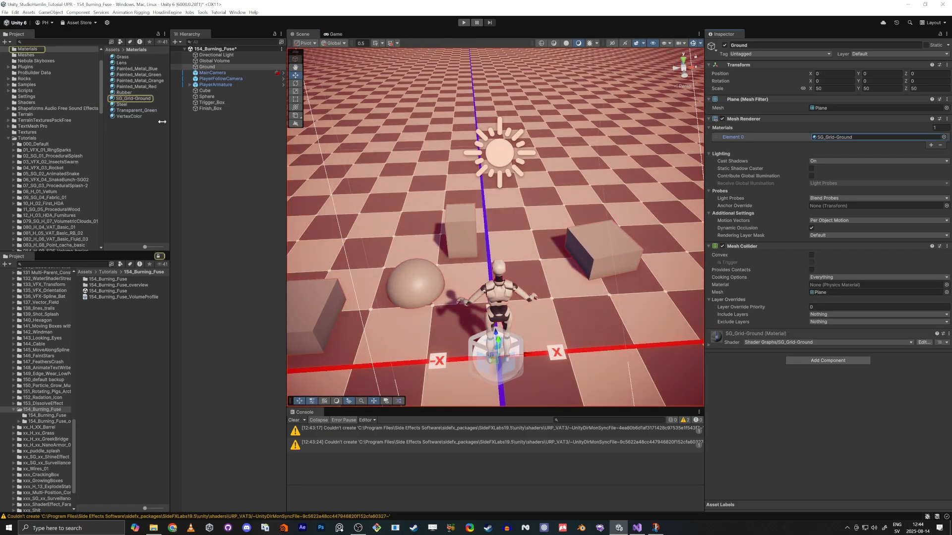
left_click(134, 100)
left_click_drag(135, 100, 472, 240)
- Shift the sphere back, move the cube to about X 0.58, Z 2.5 and rotate it about 40 degrees around Y
left_click(411, 287)
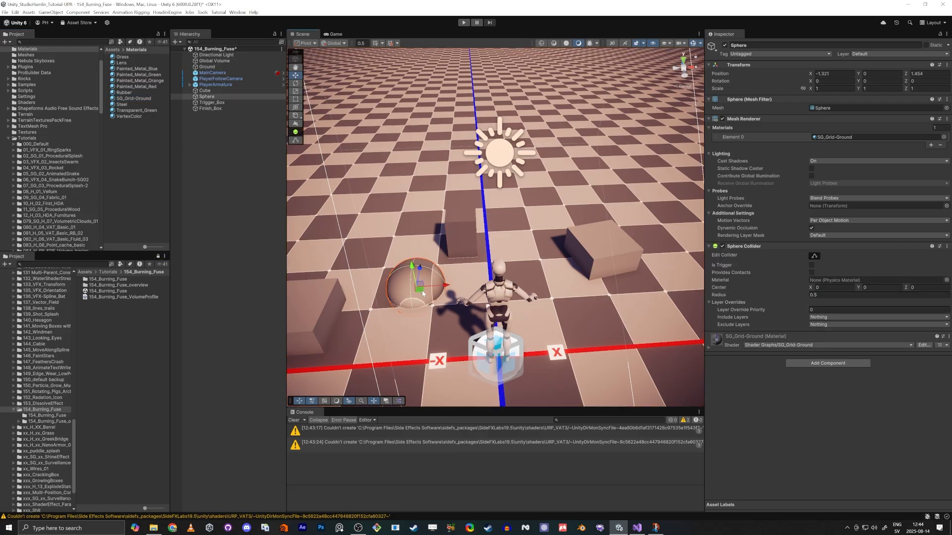
left_click_drag(422, 292, 513, 236)
left_click(469, 233)
key("e")
key("w")
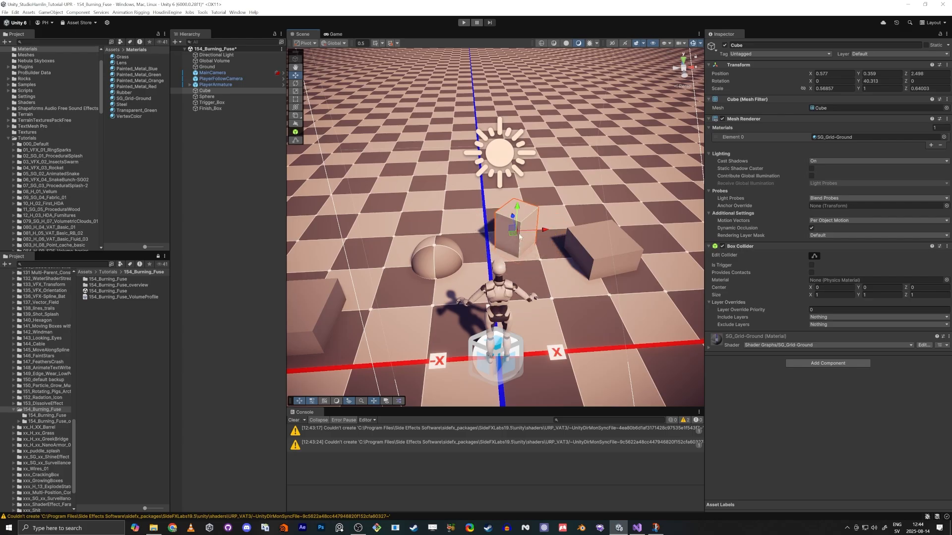
- Move Finish_Box farther from the cube, to about X 2.57, Z 1.97
left_click(596, 262)
left_click_drag(594, 261, 617, 259)
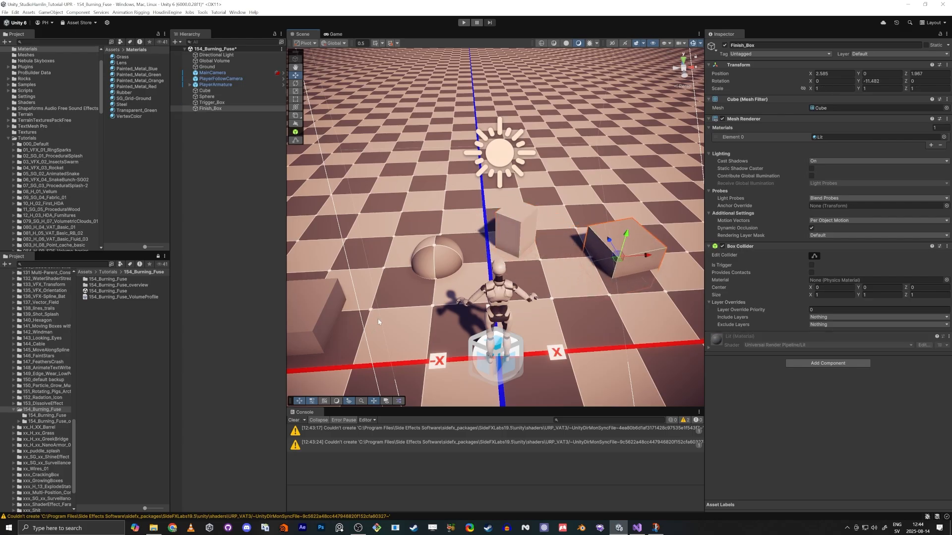
left_click_drag(377, 322, 396, 293, "alt")
middle_click_drag(397, 292, 396, 243)
- Clear the selection and open the Package Manager
left_click(212, 229)
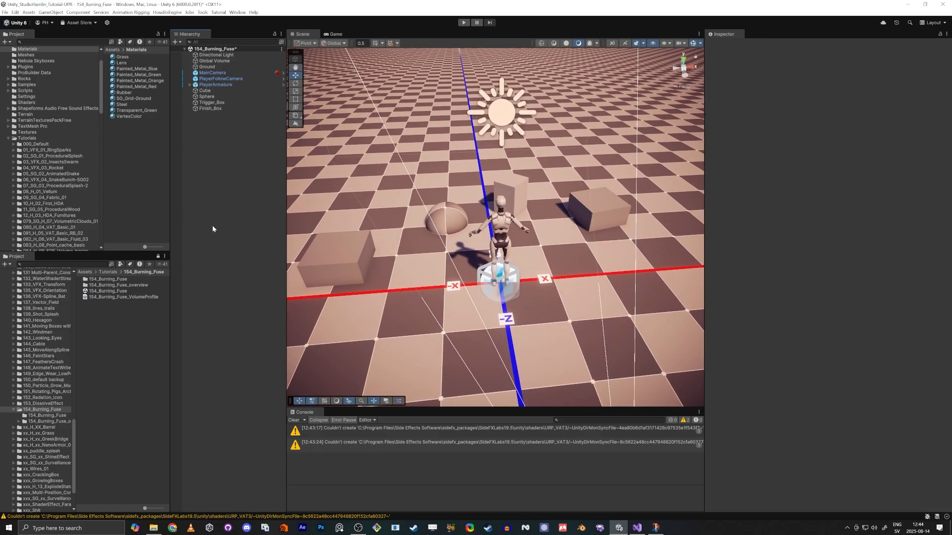
right_click(213, 229)
mouse_move(233, 424)
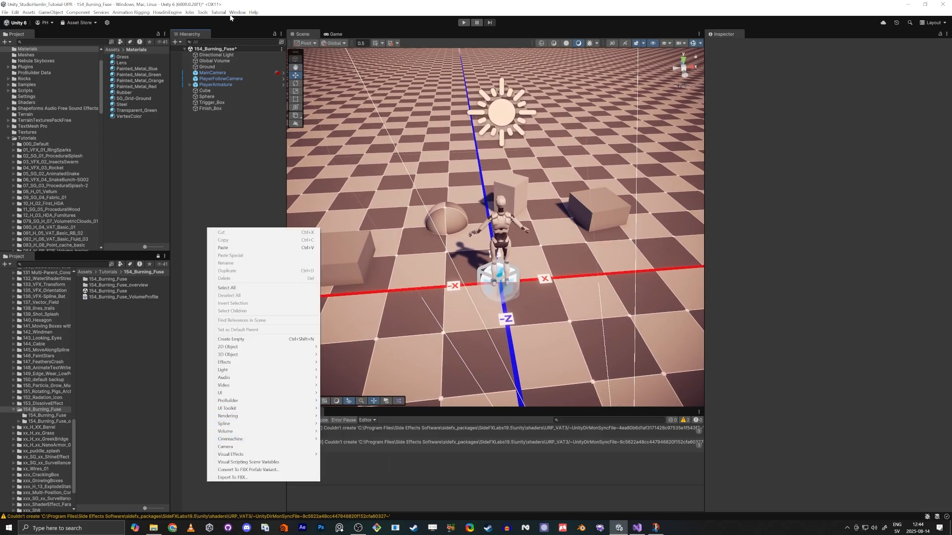
left_click(236, 12)
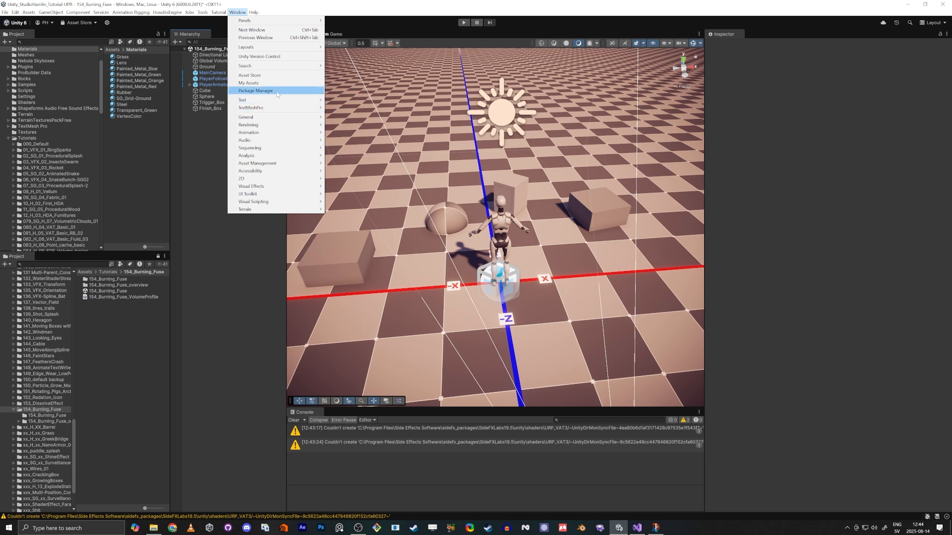
left_click(276, 91)
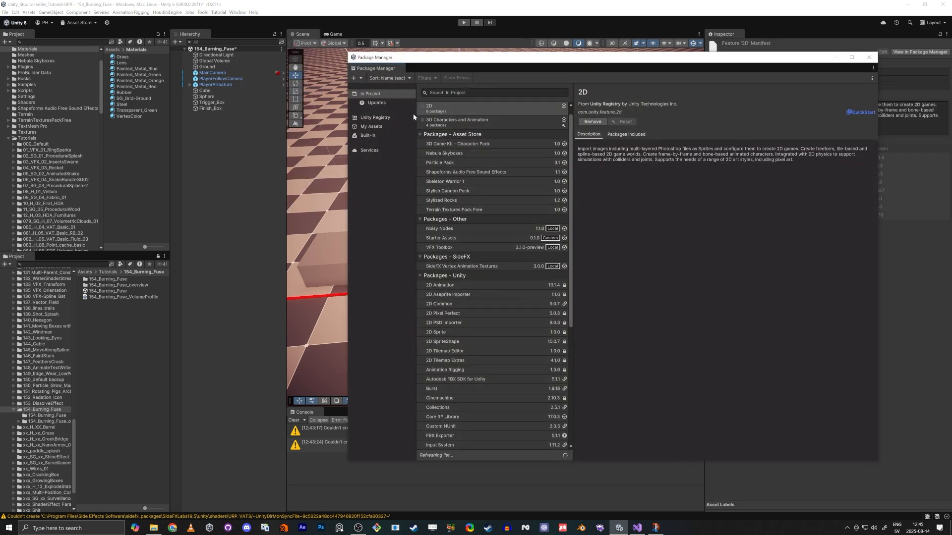
- Look up the Splines package among the project's packages and close the Package Manager
type("pline")
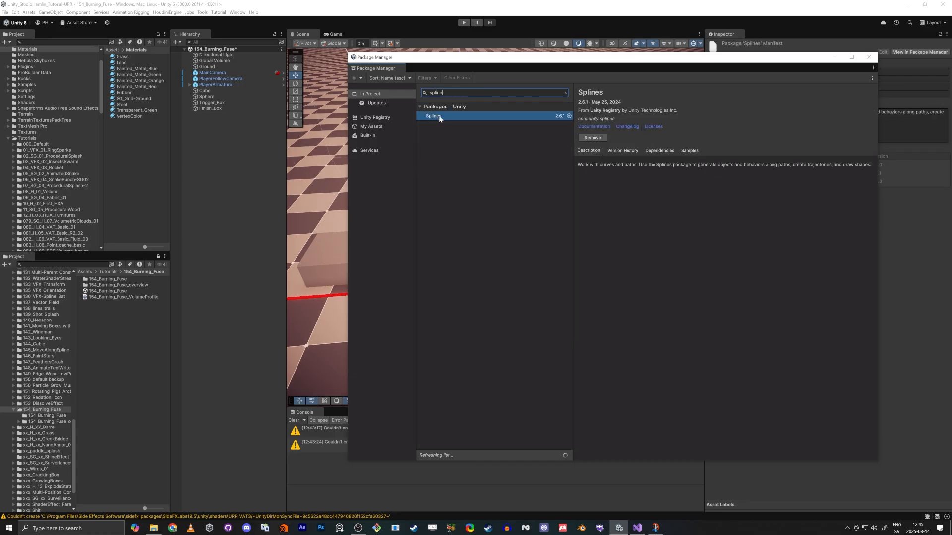
left_click(871, 58)
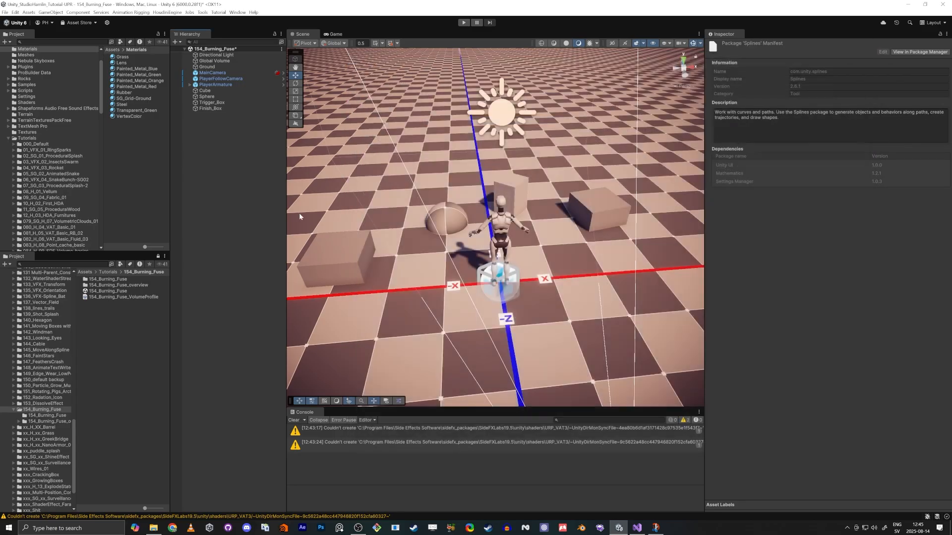
- Draw a new spline in the scene, starting beside Trigger_Box with the following knot placed in front of the sphere
right_click(241, 229)
mouse_move(308, 429)
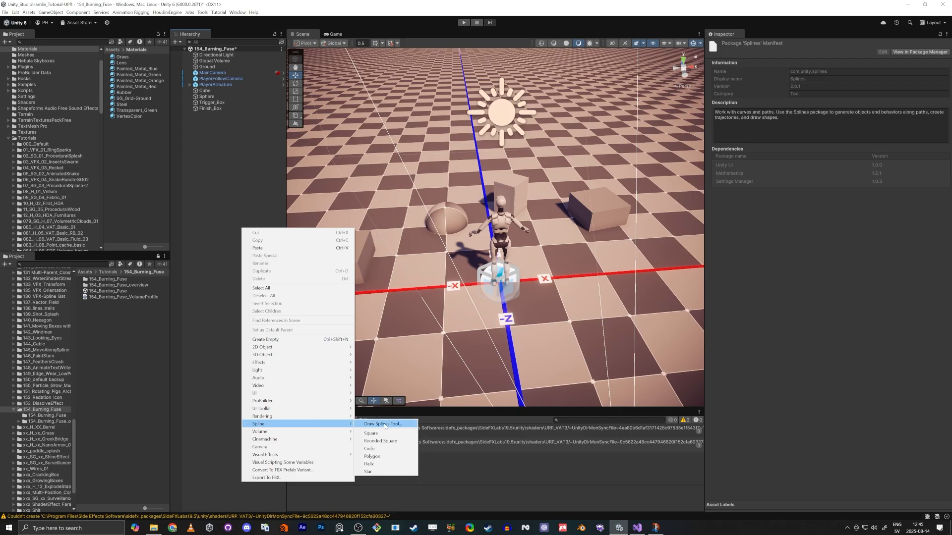
left_click(377, 424)
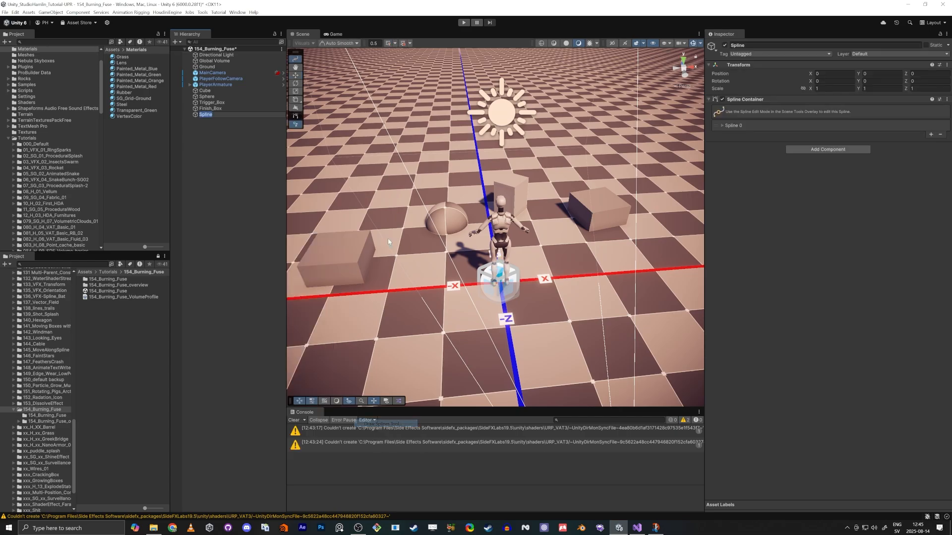
left_click(376, 269)
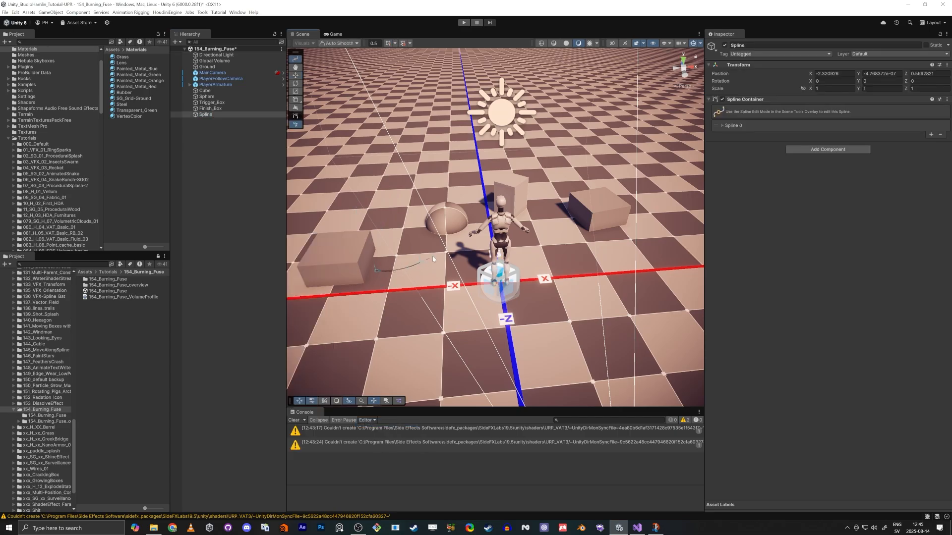
right_click_drag(458, 233, 427, 222)
key("w")
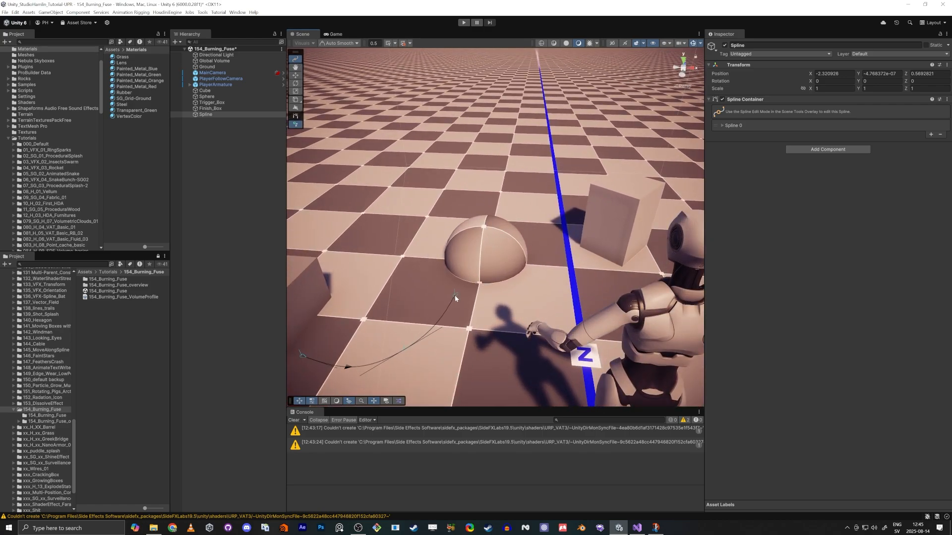
left_click(453, 296)
- Continue the spline over the sphere, behind and around the cube, and end it at Finish_Box, leaving the drawing tool
right_click_drag(549, 217, 490, 237, "alt")
key("w")
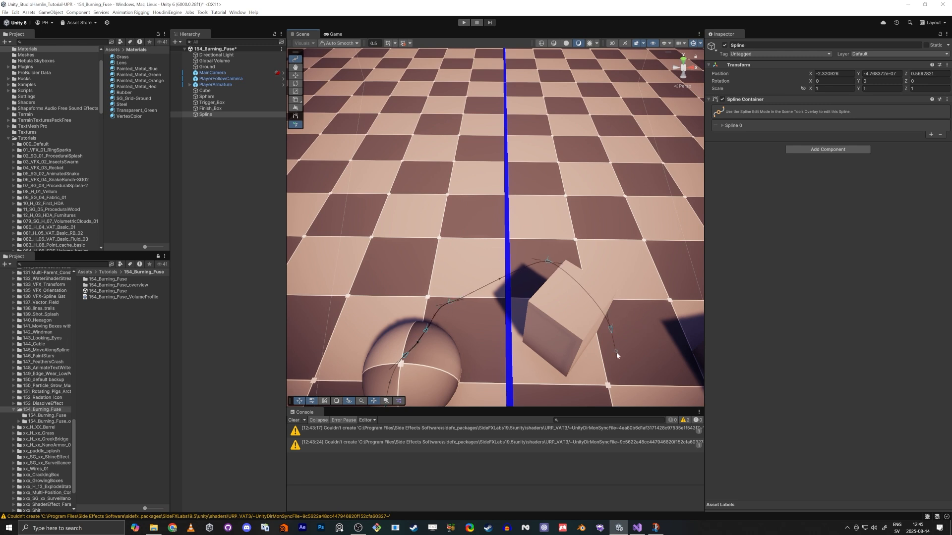
right_click_drag(575, 393, 521, 341)
key("s")
key("d")
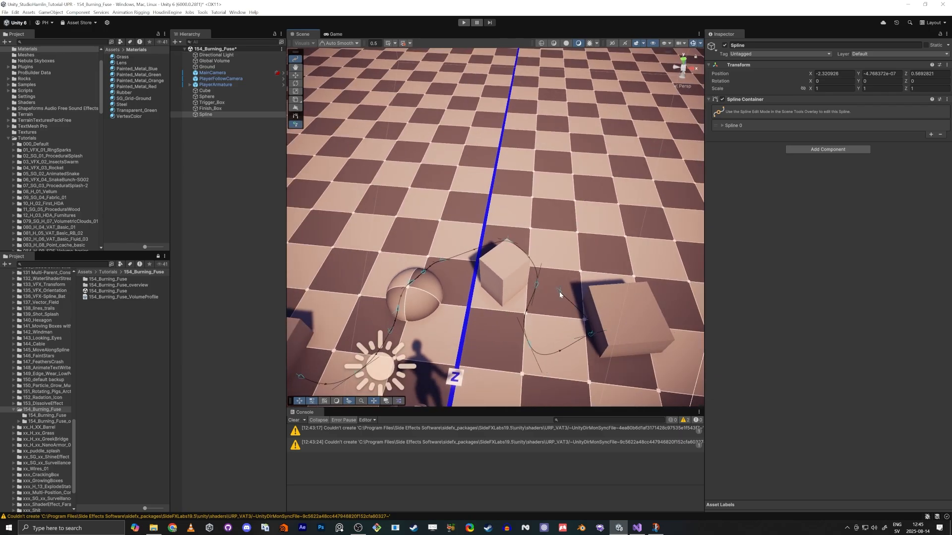
right_click_drag(406, 296, 409, 257)
key("s")
key("q")
key("w")
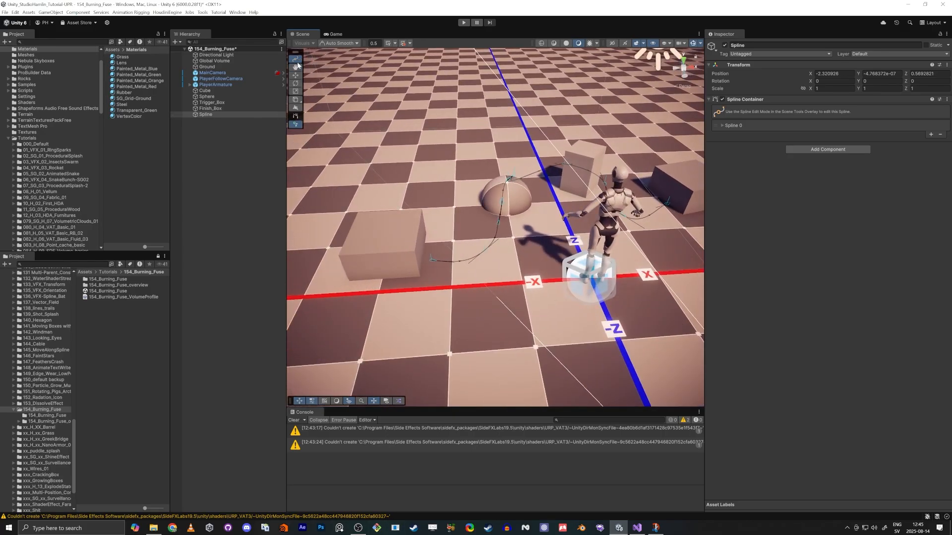
left_click(297, 62)
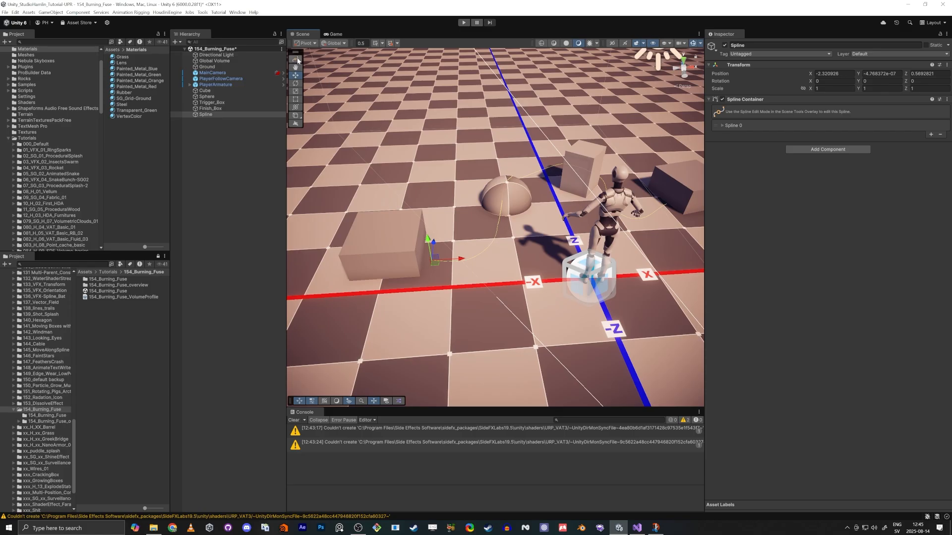
- Nudge Trigger_Box slightly to line it up with the start of the spline
left_click(401, 261)
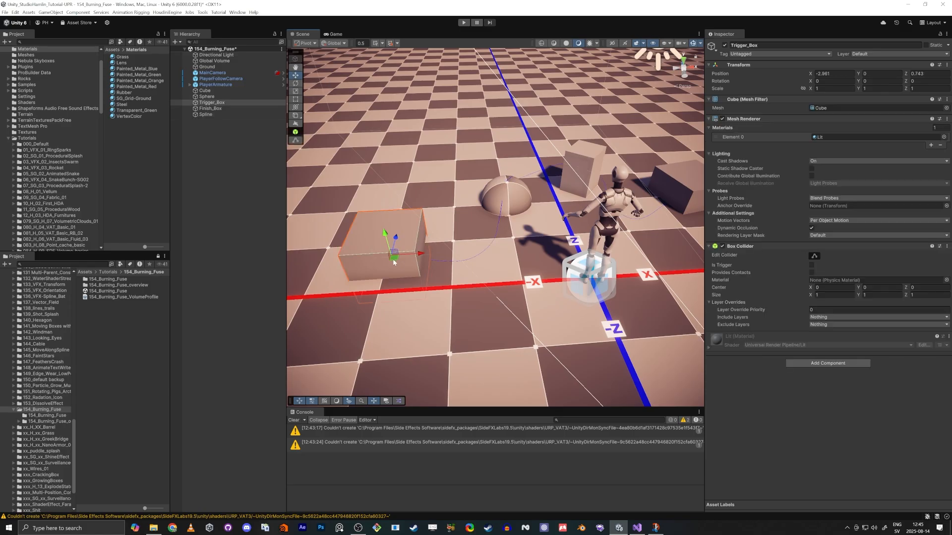
left_click_drag(402, 263, 405, 264)
- Rotate Finish_Box to about -24.6 degrees around Y and shift it to about X 2.53, Z 1.95 at the spline's end
right_click_drag(516, 213, 510, 182)
left_click(533, 288)
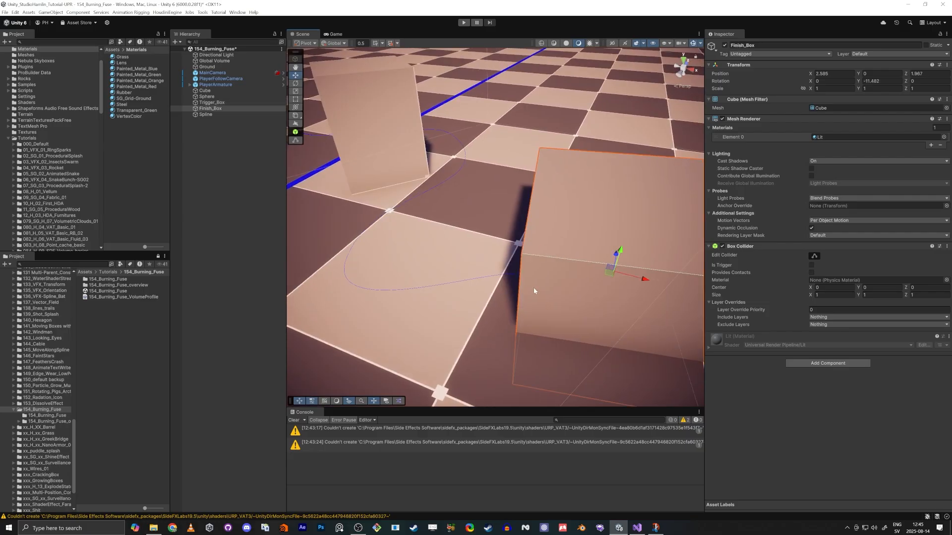
key("e")
mouse_move(588, 278)
left_mouse_down()
mouse_move(609, 279)
mouse_move(599, 274)
left_mouse_up()
key("w")
key("s")
key("a")
- Add a Spline Extrude component to the Spline object
right_click_drag(511, 273, 353, 253)
key("s")
key("w")
key("s")
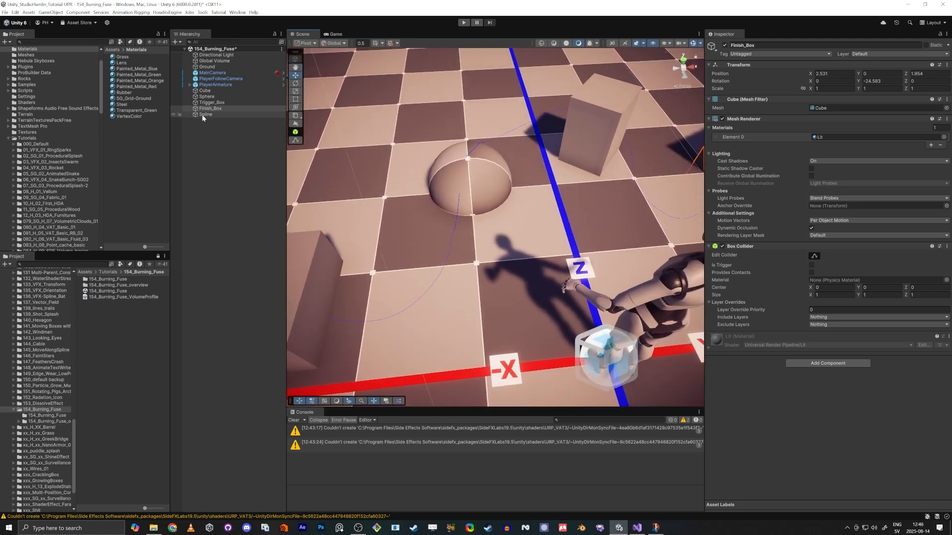
key("w")
right_click_drag(505, 197, 495, 214)
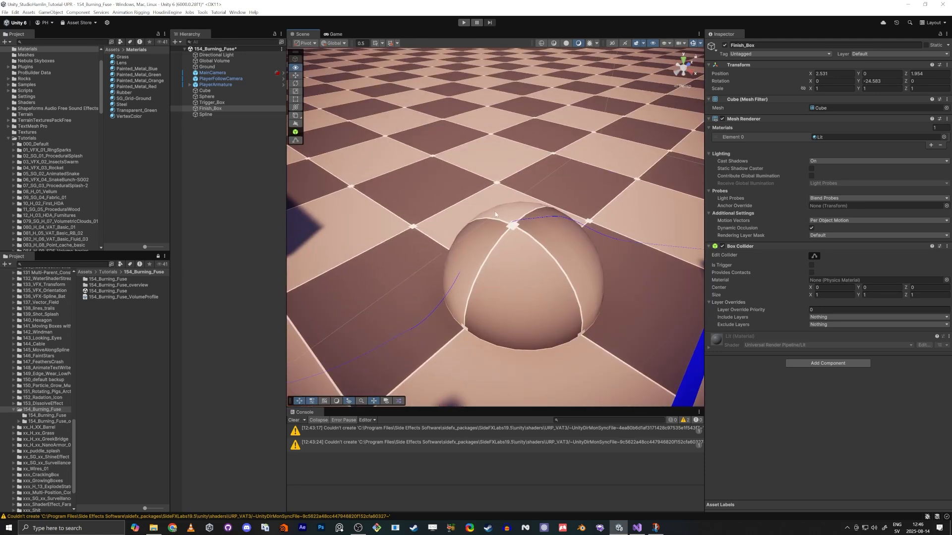
left_click(209, 114)
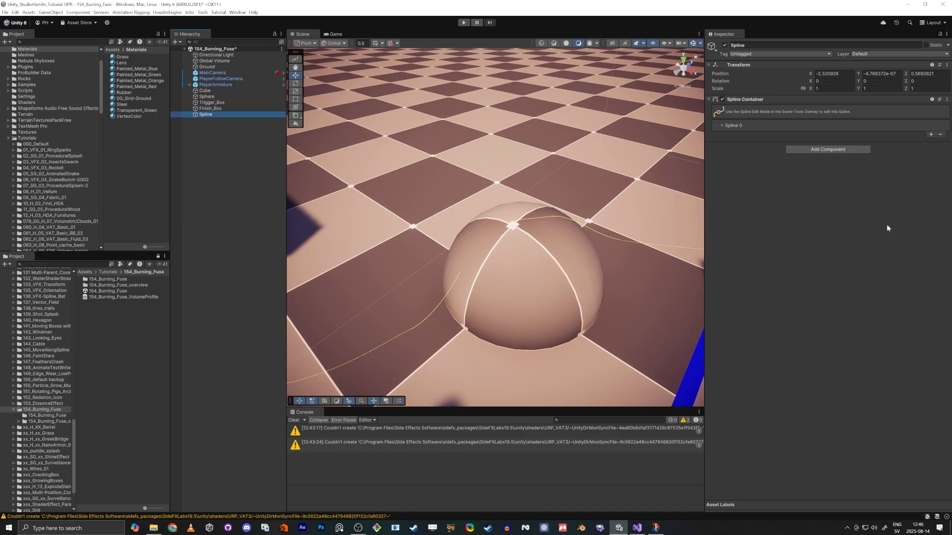
left_click(815, 150)
type("extr")
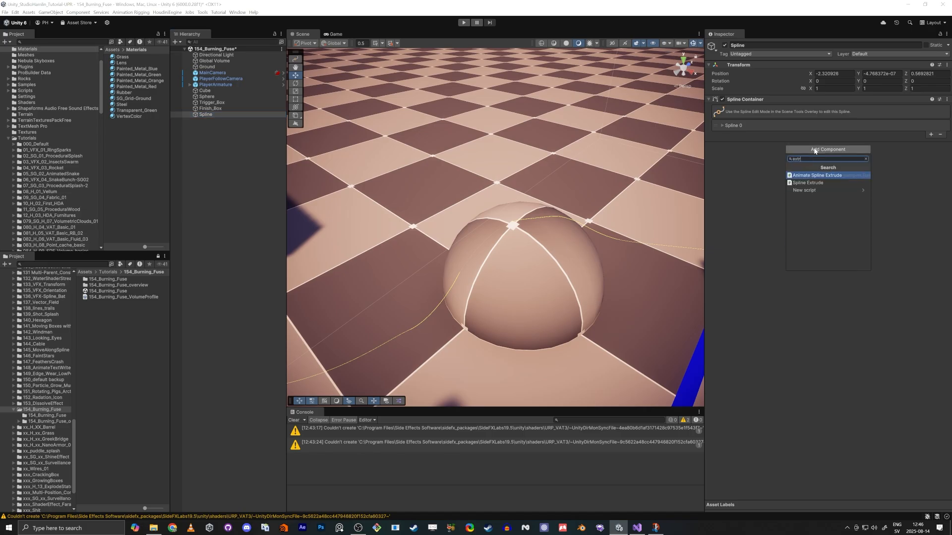
key("Down")
key("Return")
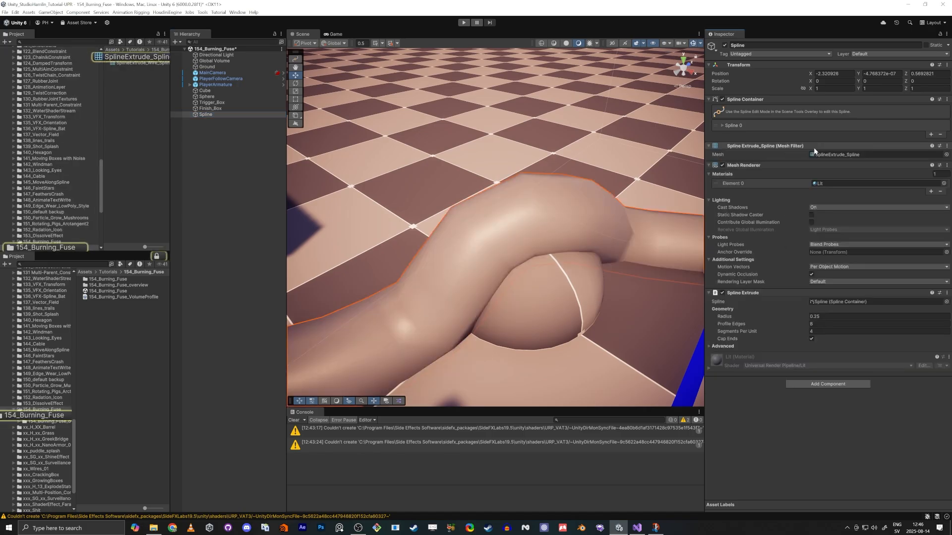
- Set the Spline Extrude radius to 0.02
key("s")
right_click_drag(504, 221, 562, 248)
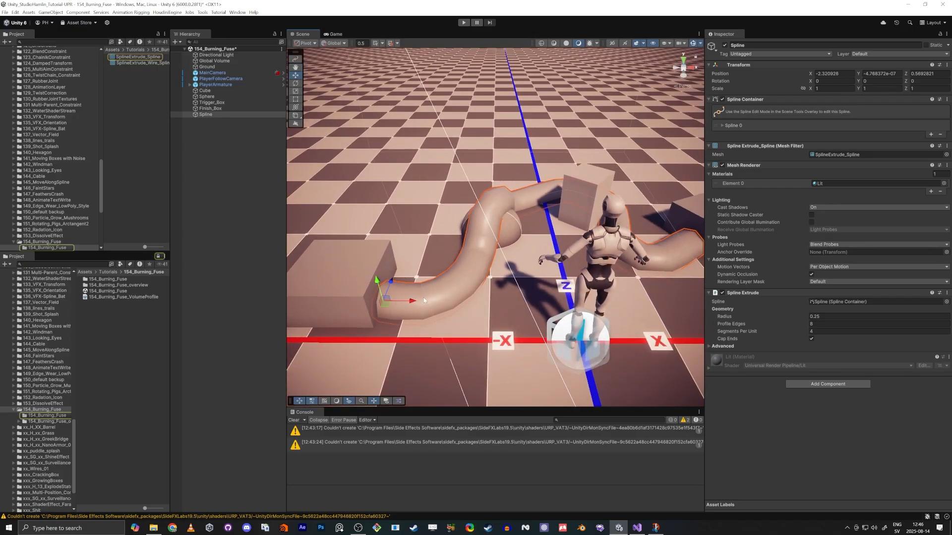
left_click(815, 316)
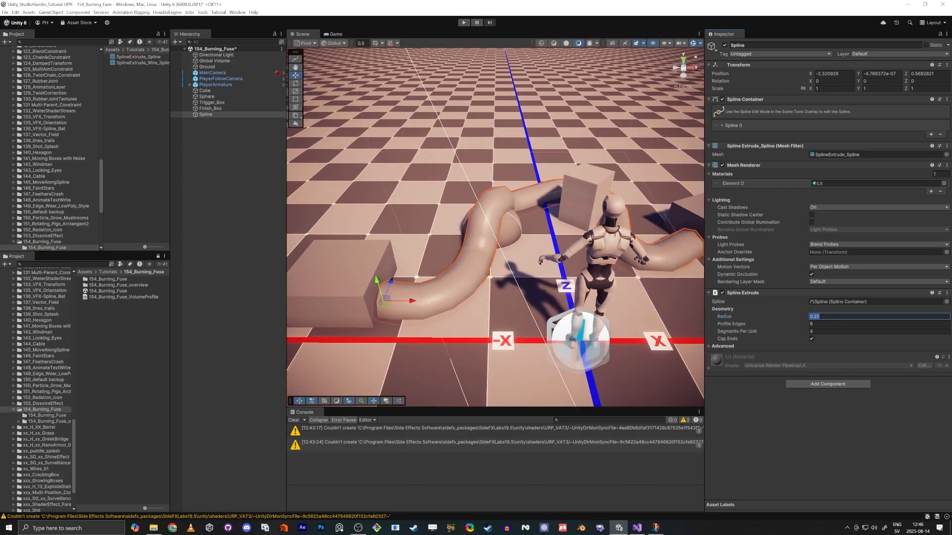
type("0.02")
- Raise the Spline Extrude's segments per unit to smooth the wire's bends over the sphere
right_click_drag(554, 286, 405, 247)
key("w")
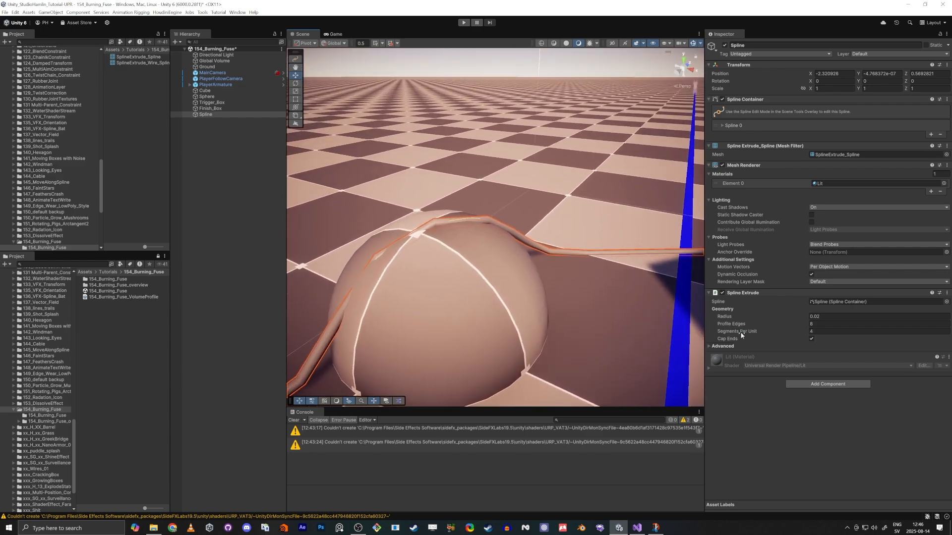
left_click_drag(742, 335, 792, 335)
- Set the Spline's Y position to 0.01 and clear the selection
right_click_drag(651, 328, 560, 305)
key("s")
key("a")
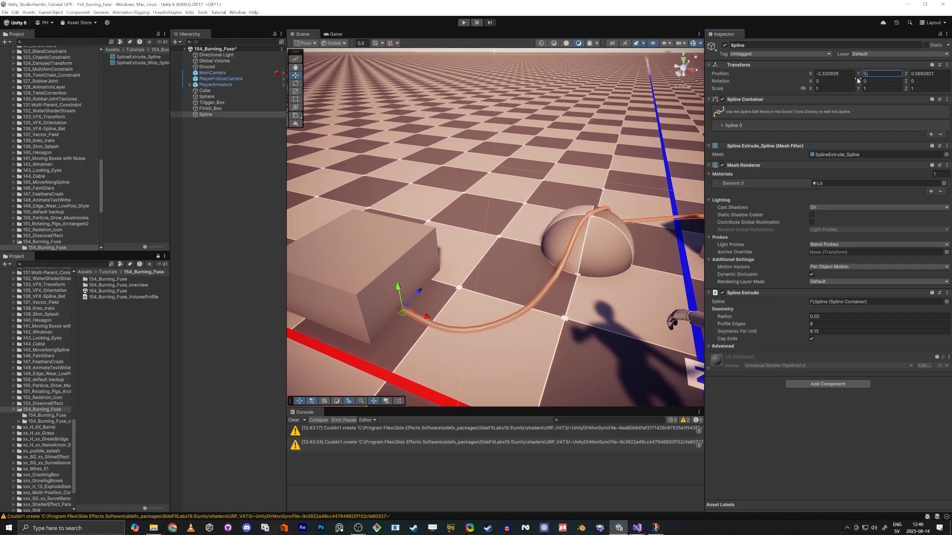
type(".1")
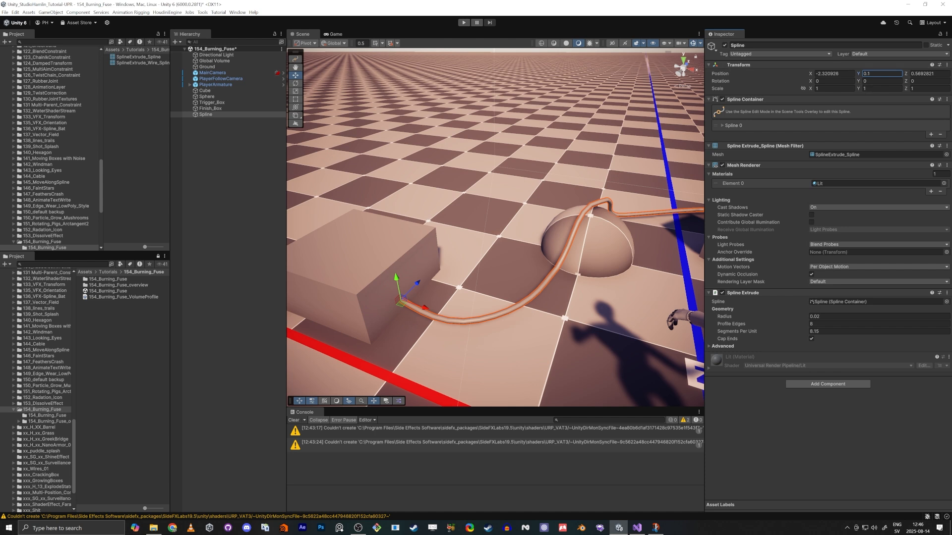
key("BackSpace")
key("BackSpace")
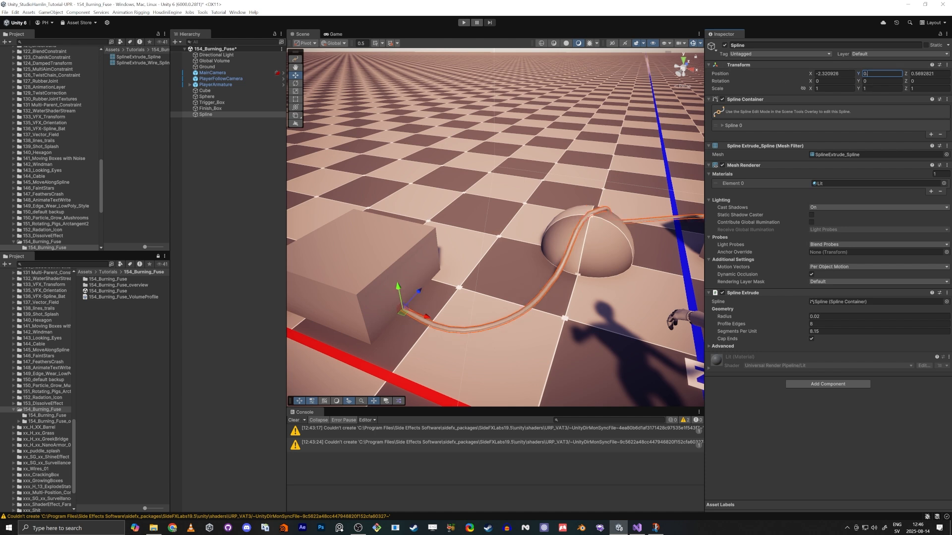
type(".01")
left_click(225, 192)
right_click_drag(347, 234, 476, 270)
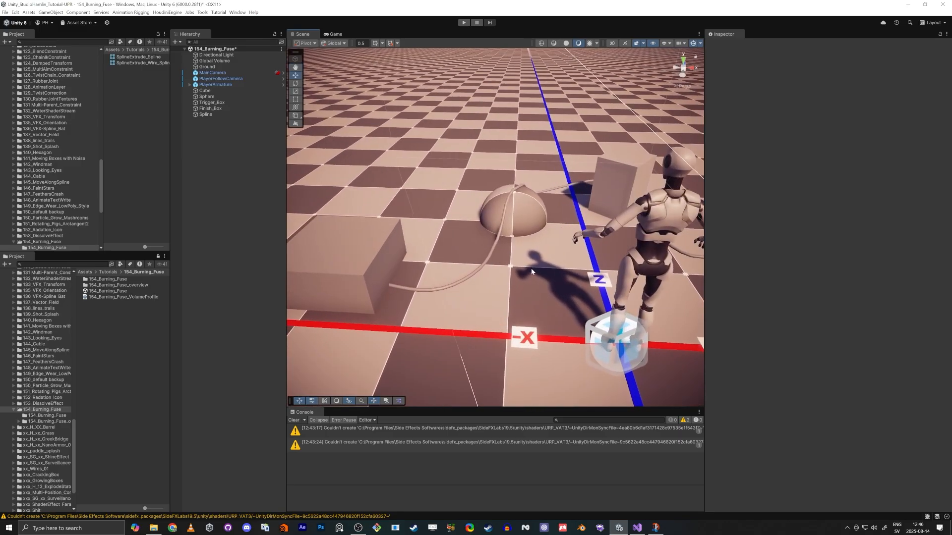
- Move MainCamera, PlayerFollowCamera and PlayerArmature together along the ground, away from the wire and obstacles
left_click(223, 84)
mouse_move(402, 119)
right_mouse_down()
mouse_move(456, 188)
mouse_move(414, 128)
right_mouse_up()
left_click(456, 188)
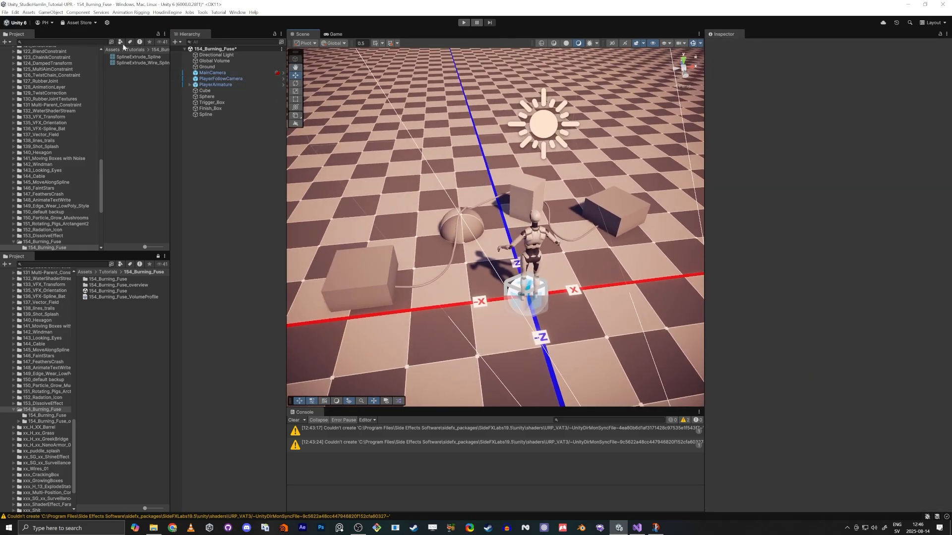
left_click(213, 73)
left_click(215, 85, "shift")
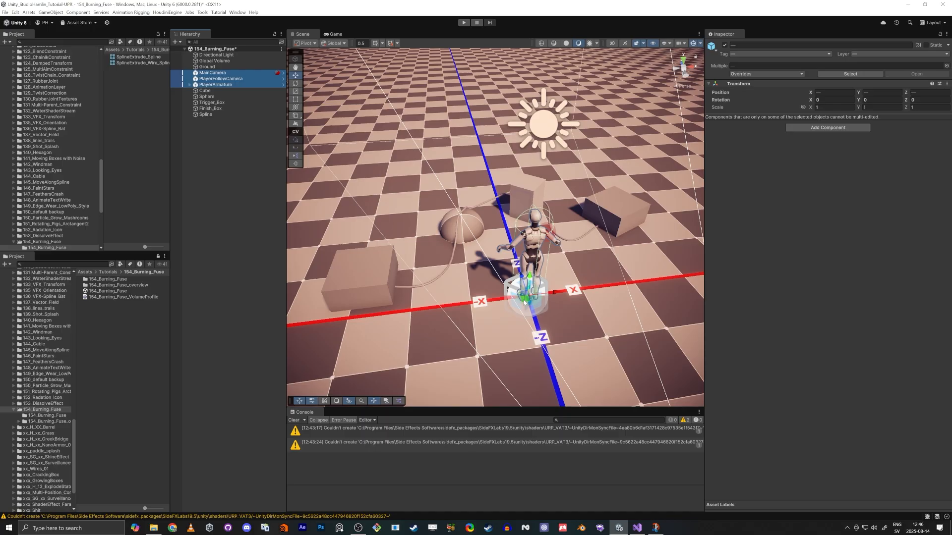
left_click_drag(524, 303, 692, 287)
right_click_drag(531, 322, 445, 263)
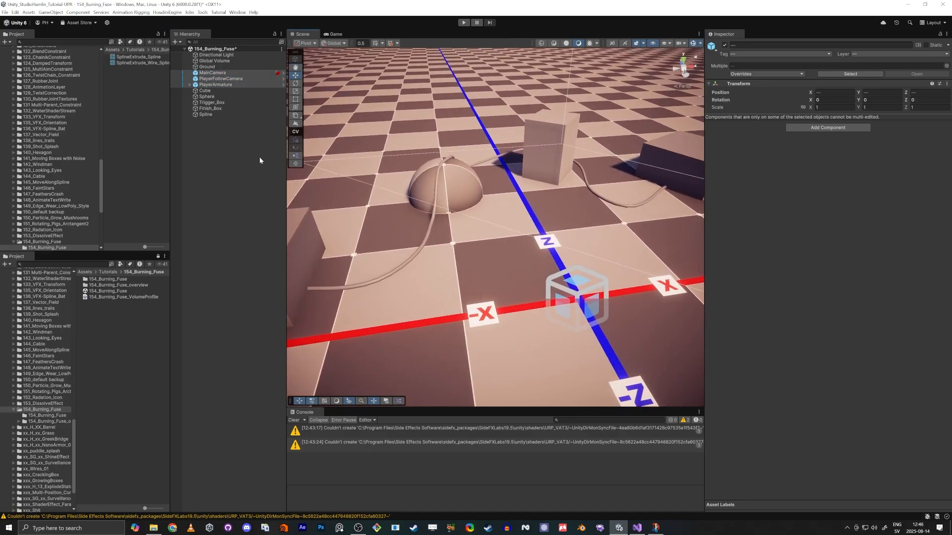
- Create an empty object in the scene and name it Controller
right_click(216, 163)
left_click(259, 274)
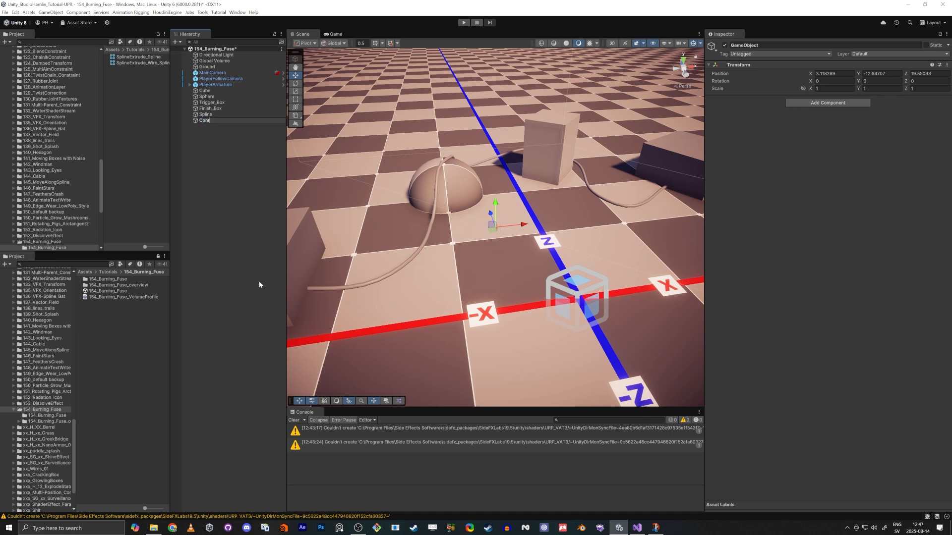
type("Cotroller")
key("Return")
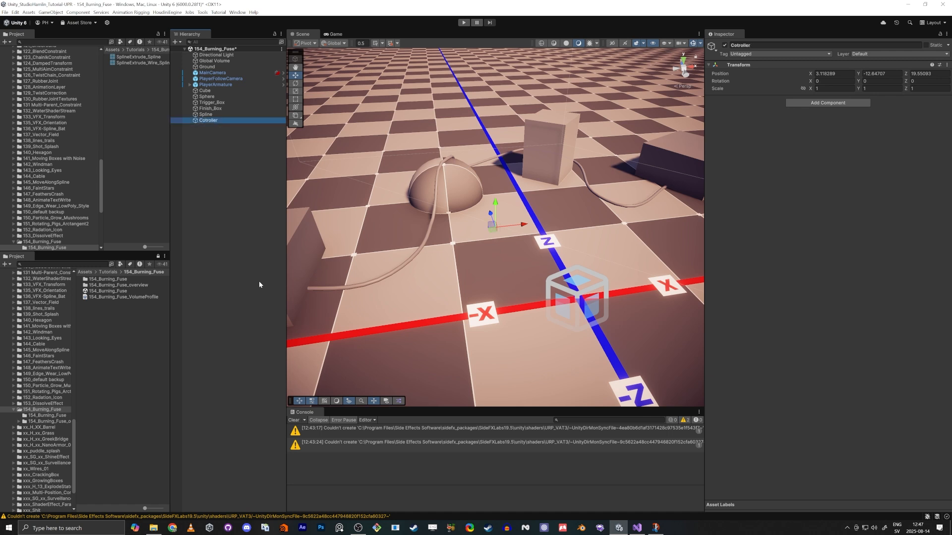
key("F2")
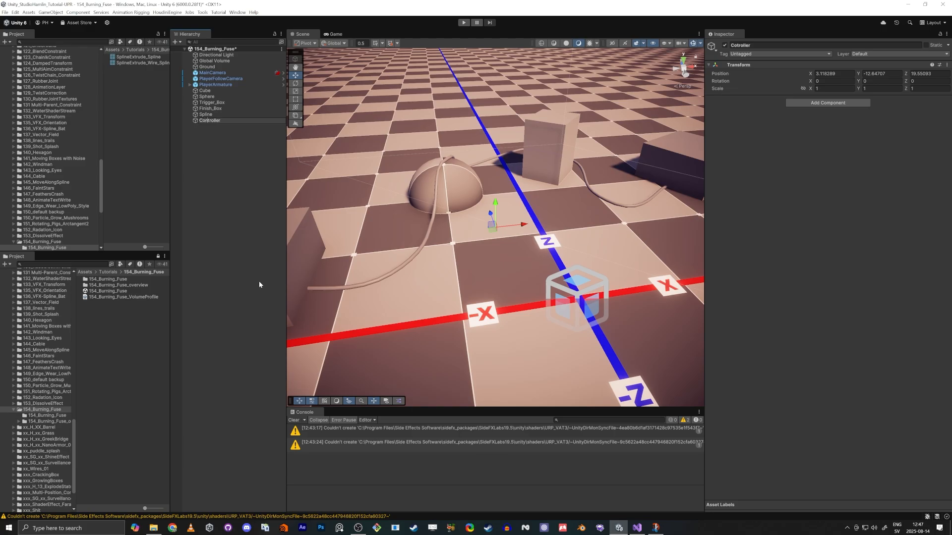
key("Return")
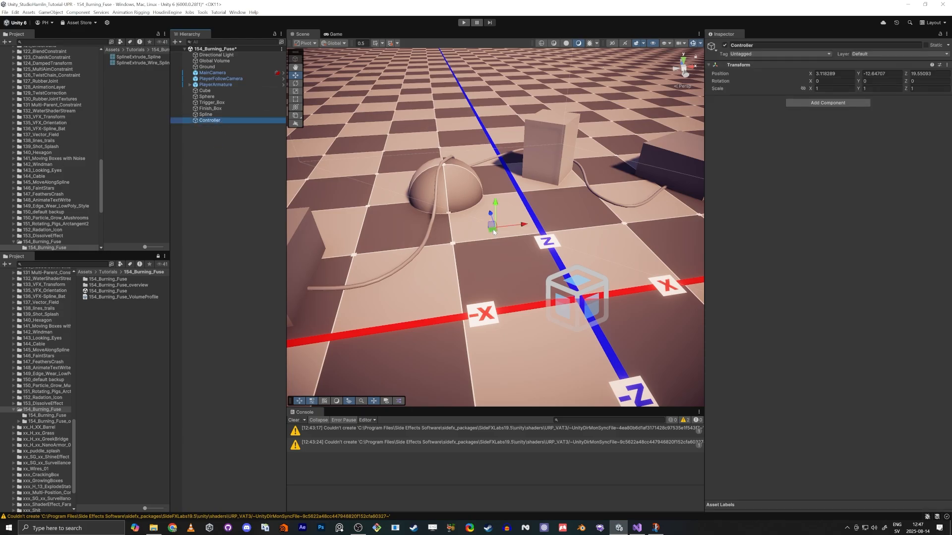
- Move the Controller along the ground plane toward the start of the wire near Trigger_Box
left_click_drag(493, 231, 350, 289)
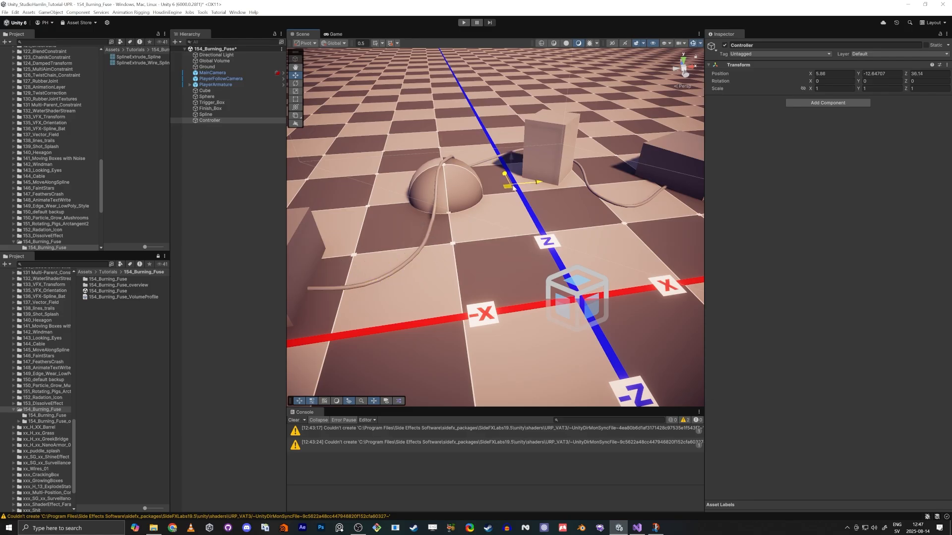
left_click_drag(663, 187, 331, 294)
left_click_drag(339, 294, 315, 293)
left_click_drag(373, 291, 368, 286)
- Add a Point Light as a child of the Controller
right_click(209, 121)
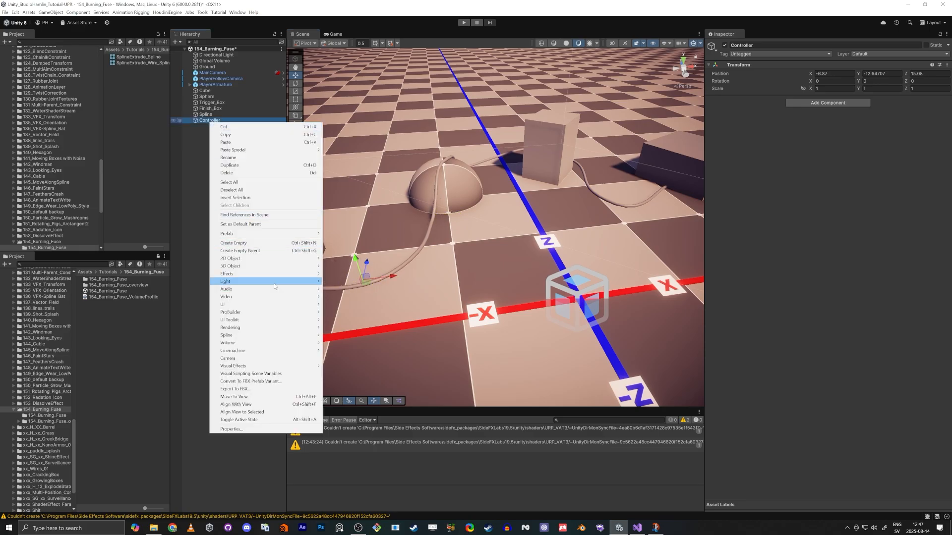
mouse_move(277, 282)
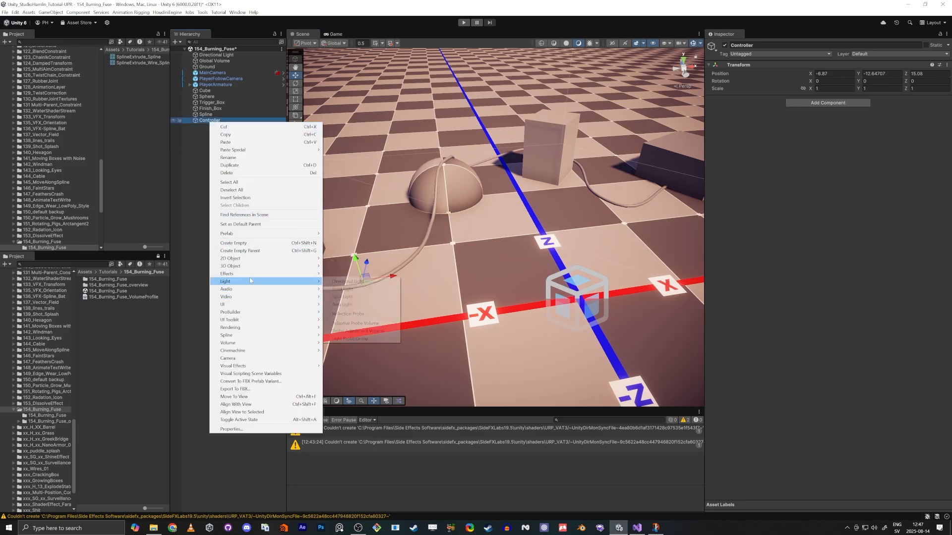
left_click(348, 289)
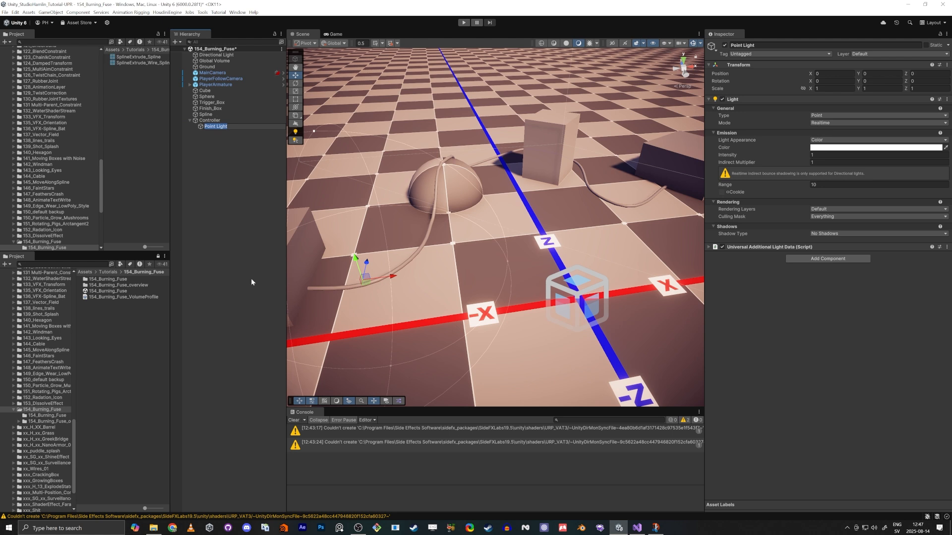
- Raise the Point Light's intensity to 18.49 and try moving it away from the Controller toward the dome
left_click(788, 155)
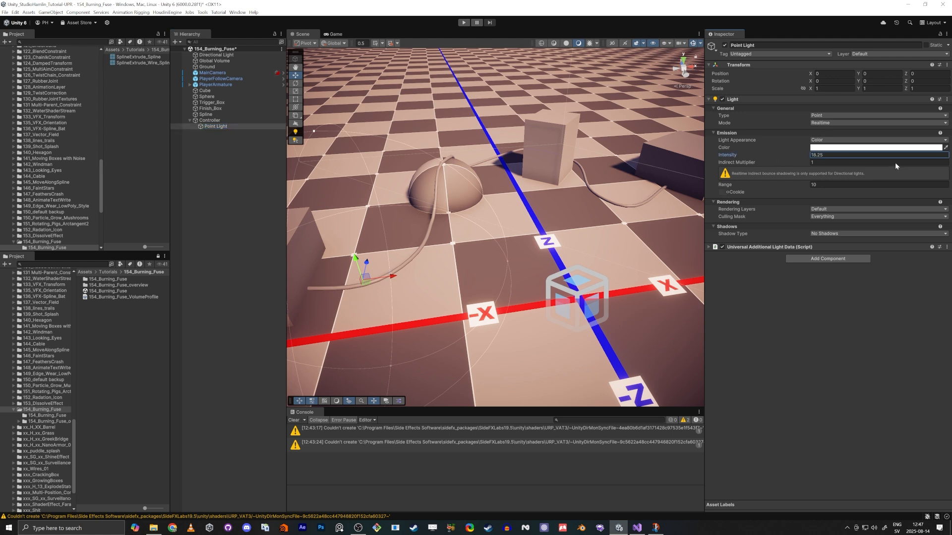
left_click(209, 121)
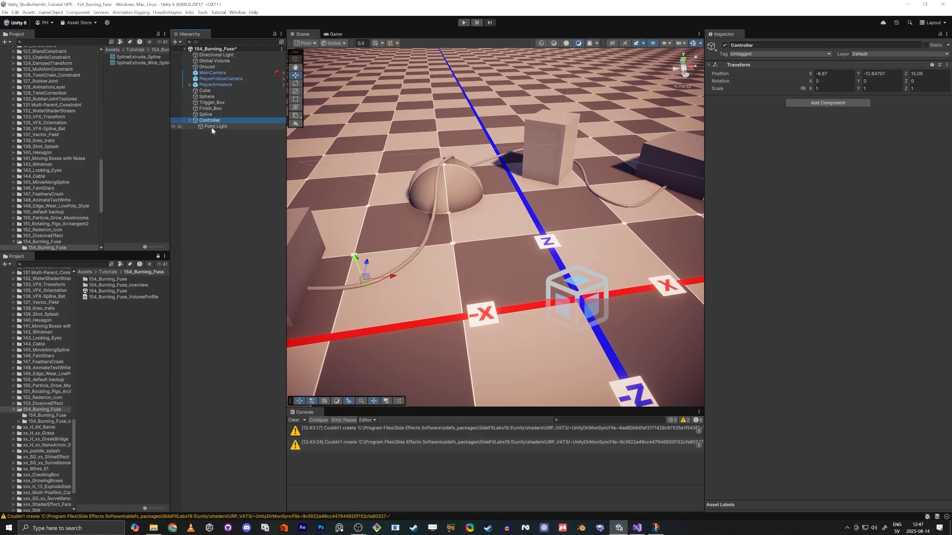
left_click(213, 127)
left_click_drag(370, 275, 440, 151)
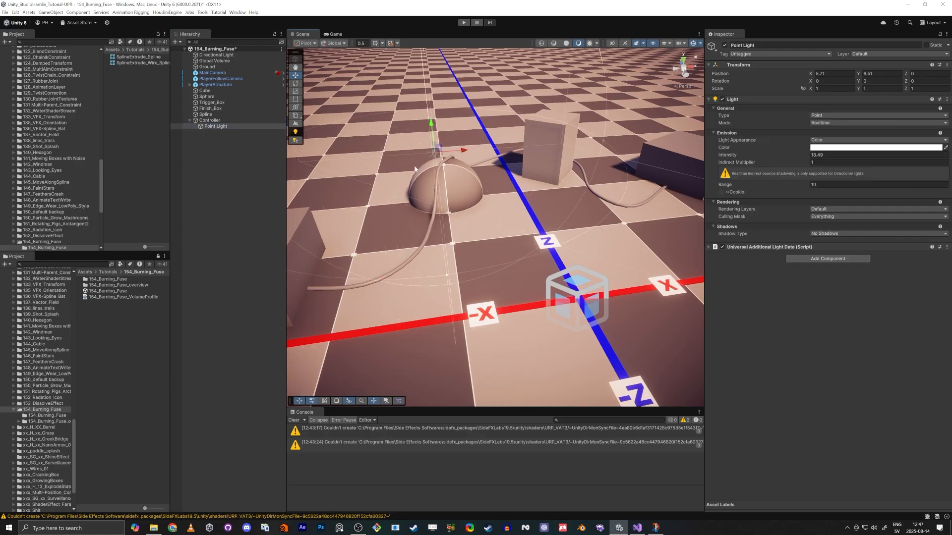
key("ctrl+z")
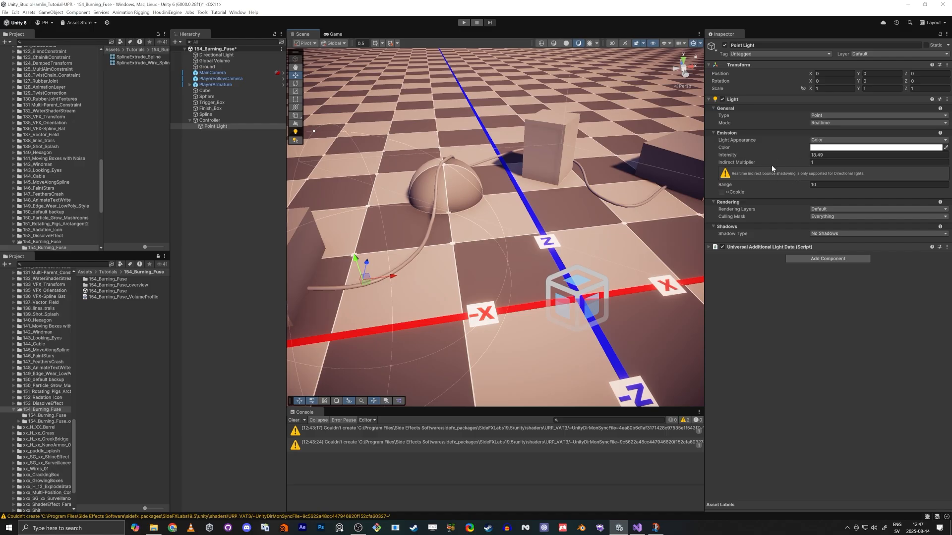
- Take the Point Light out of the Controller to the scene root and set its position to 0, 0, 0
left_click_drag(771, 165, 797, 165)
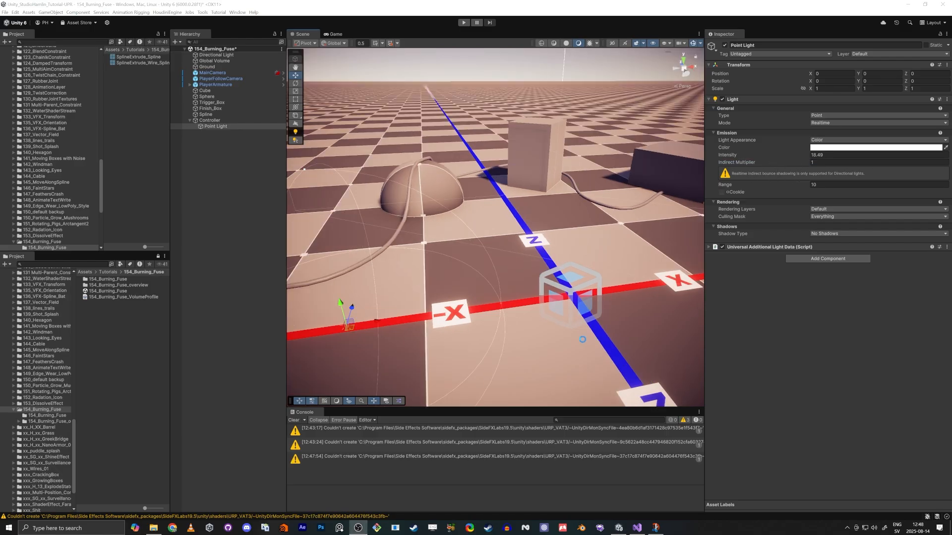
right_click_drag(582, 340, 290, 151)
key("q")
key("e")
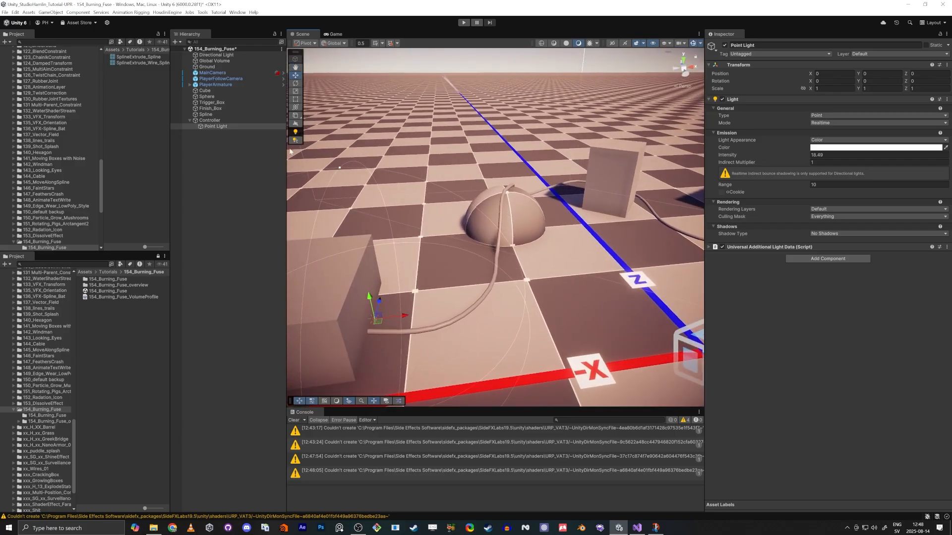
left_click_drag(222, 127, 220, 188)
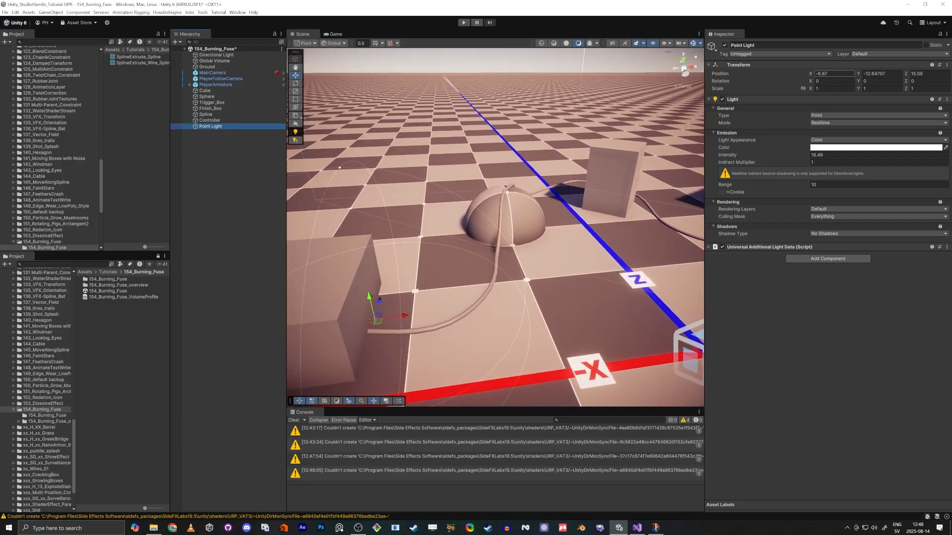
left_click(830, 74)
type("0")
key("Tab")
type("0")
key("Tab")
type("0")
key("Tab")
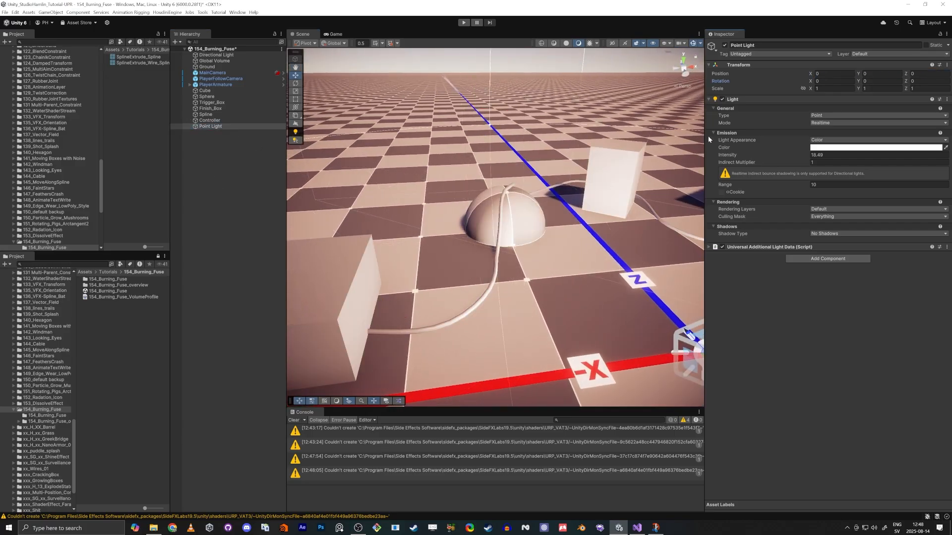
- Set the Controller's position to 0, 0, 0
left_click(210, 120)
left_click(832, 73)
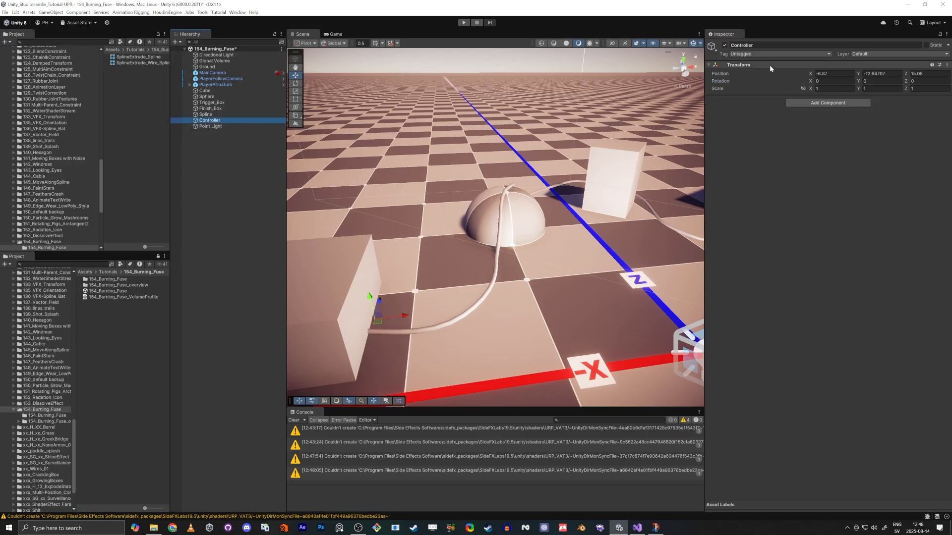
type("0")
key("Tab")
type("0")
key("Tab")
type("0")
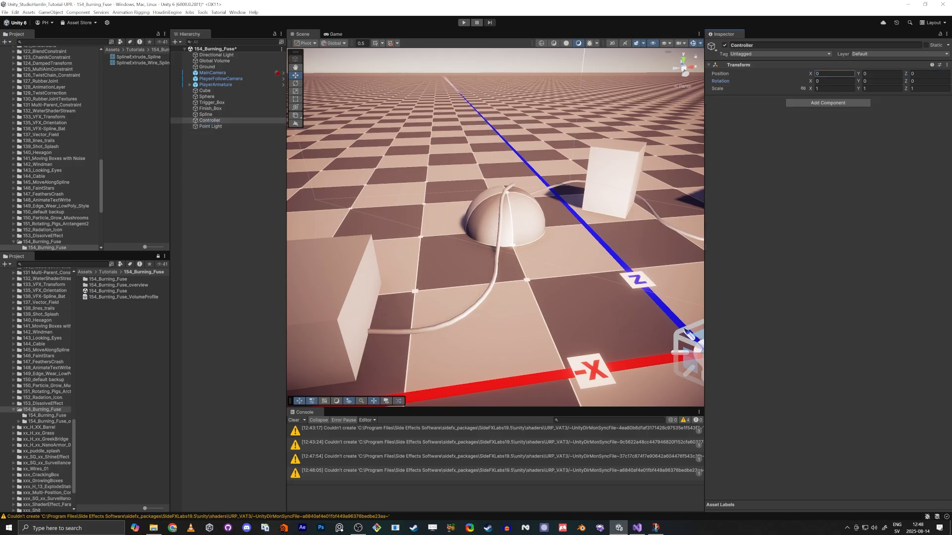
- Move the Controller along the ground plane to the wire's start at Trigger_Box, at about X -2.272, Z 0.582
right_click_drag(520, 198, 574, 240)
key("d")
left_click_drag(533, 241, 423, 273)
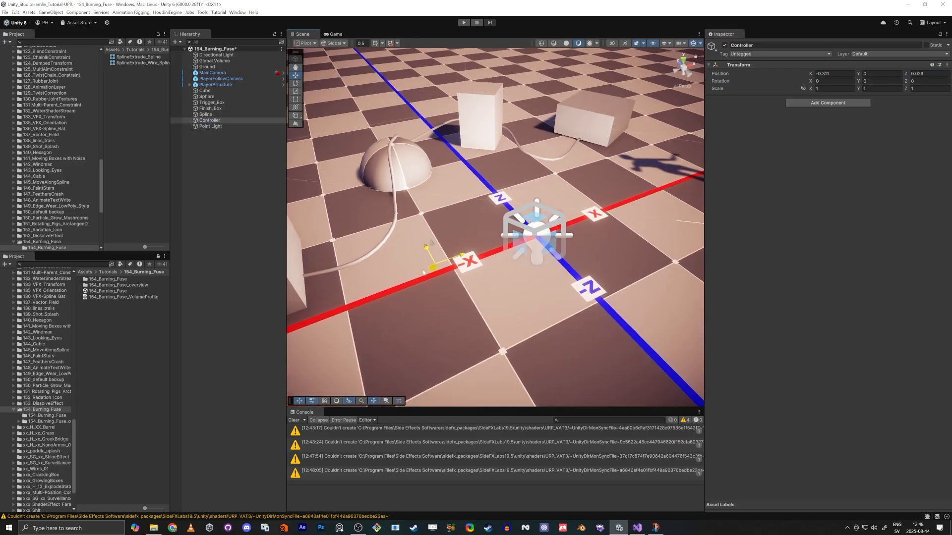
left_click_drag(312, 277, 304, 281)
- Make the Point Light a child of the Controller and set its local position to 0, 0, 0
left_click_drag(207, 126, 212, 123)
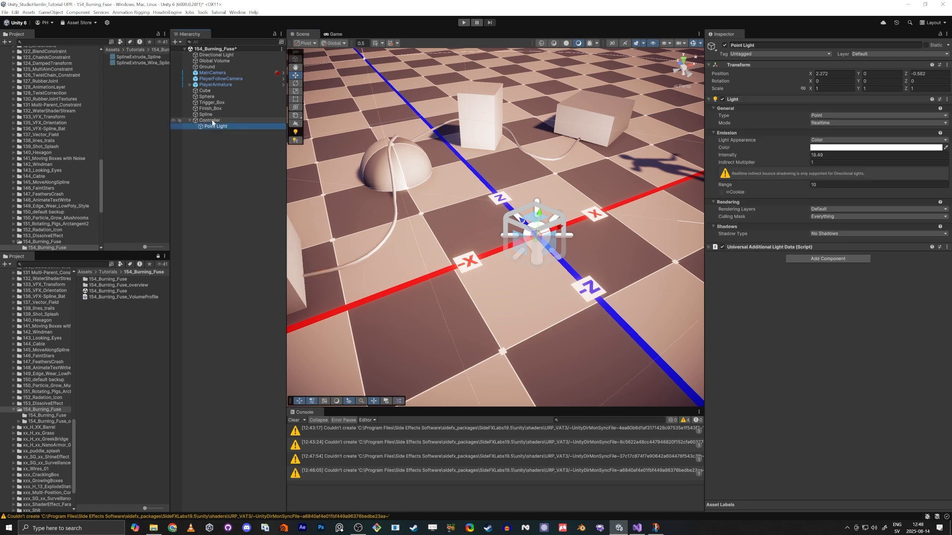
left_click(827, 74)
type("0")
key("Tab")
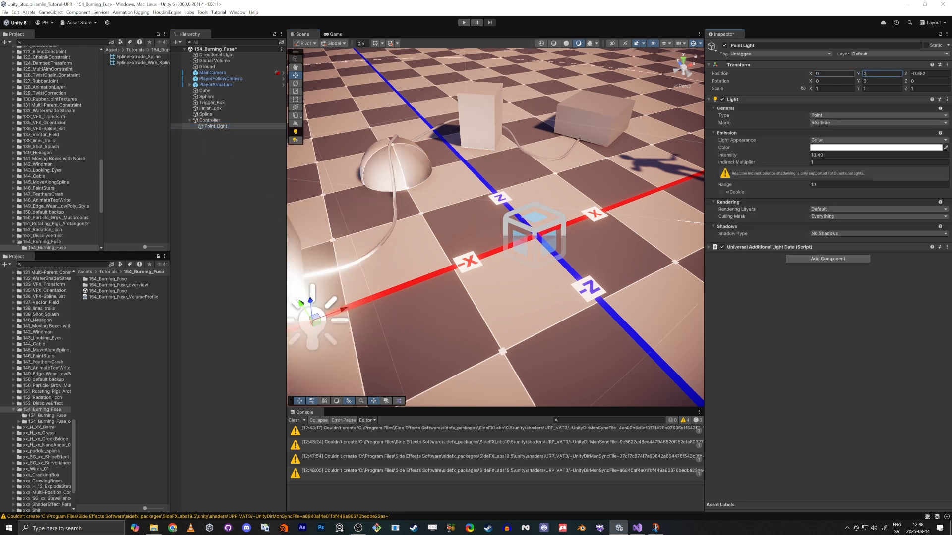
key("Tab")
type("0")
key("Return")
key("f")
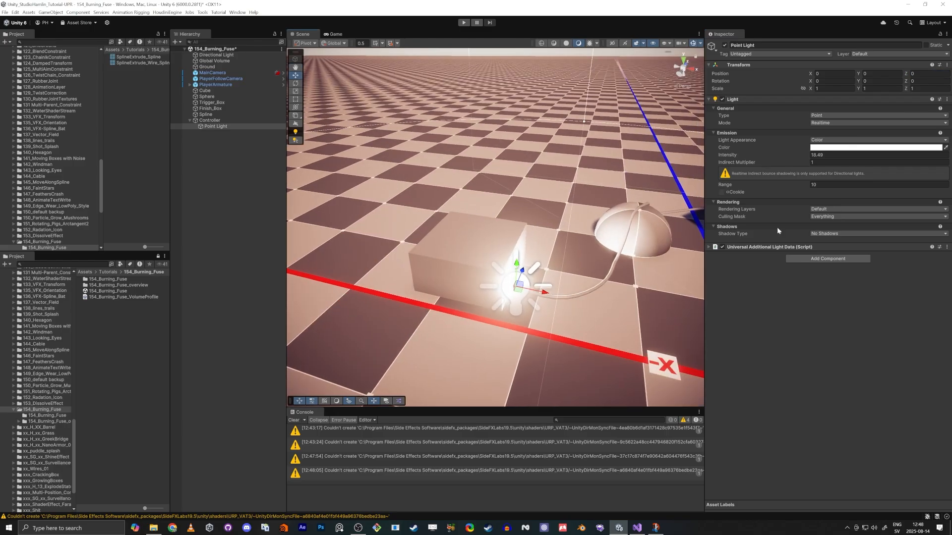
- Set the Point Light's range to 0.1 and its intensity to 1
left_click_drag(799, 185, 645, 191)
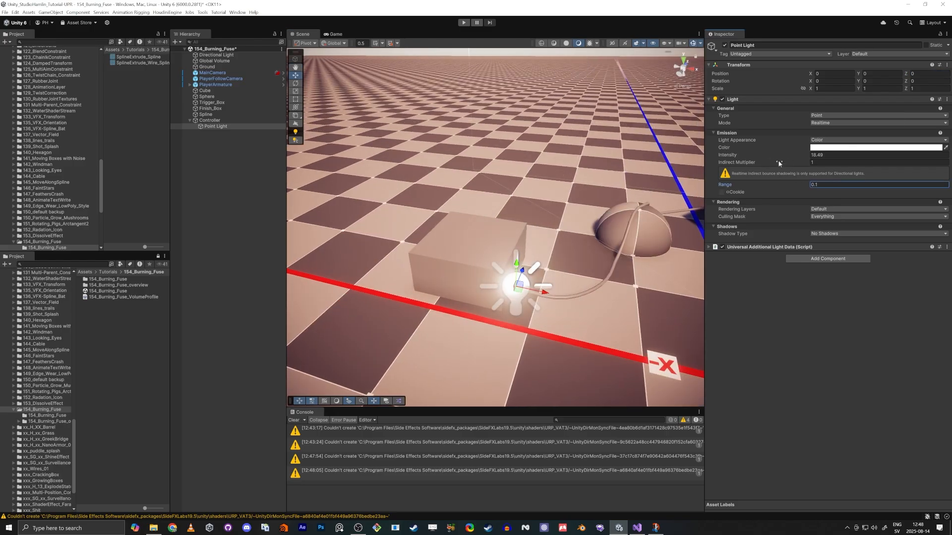
left_click(819, 155)
type("1")
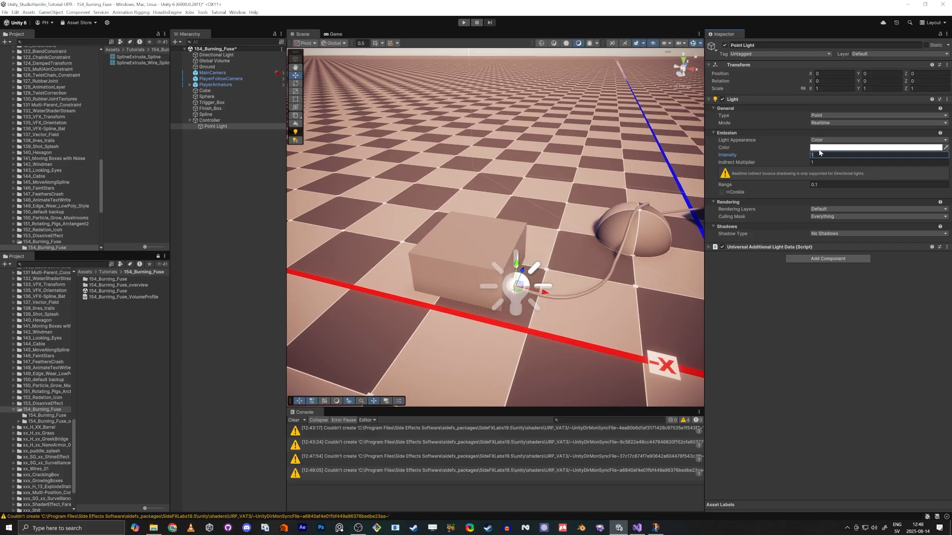
- Change the Point Light's colour to a fully saturated blue
left_click(840, 148)
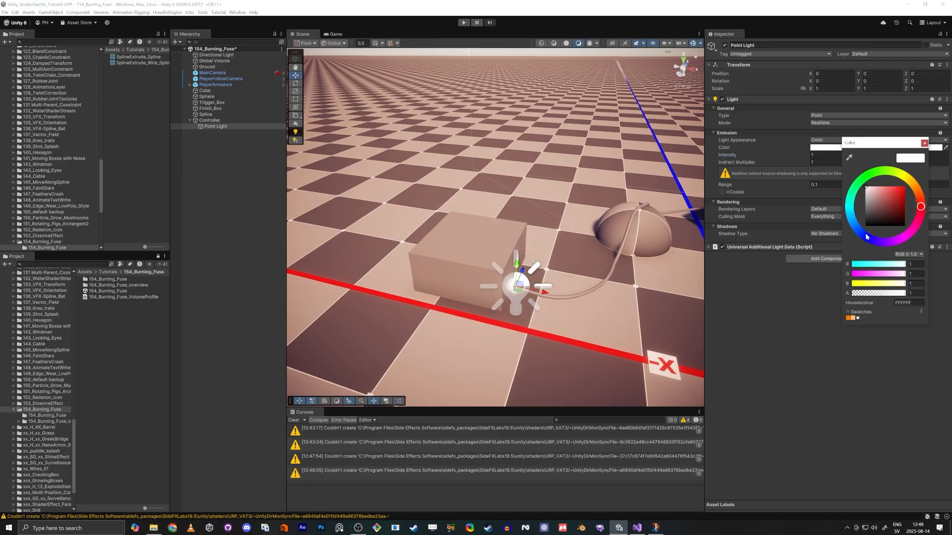
left_click(867, 238)
left_click(904, 186)
left_click(924, 143)
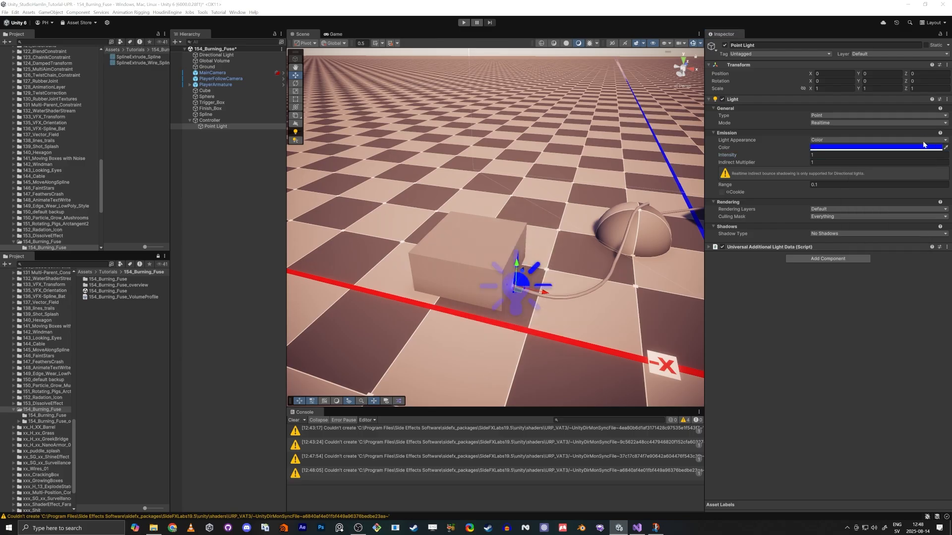
- Add a Spline Animate component to the Controller and assign the scene's Spline object as its spline
left_click(214, 197)
right_click_drag(480, 266, 498, 283)
left_click(210, 121)
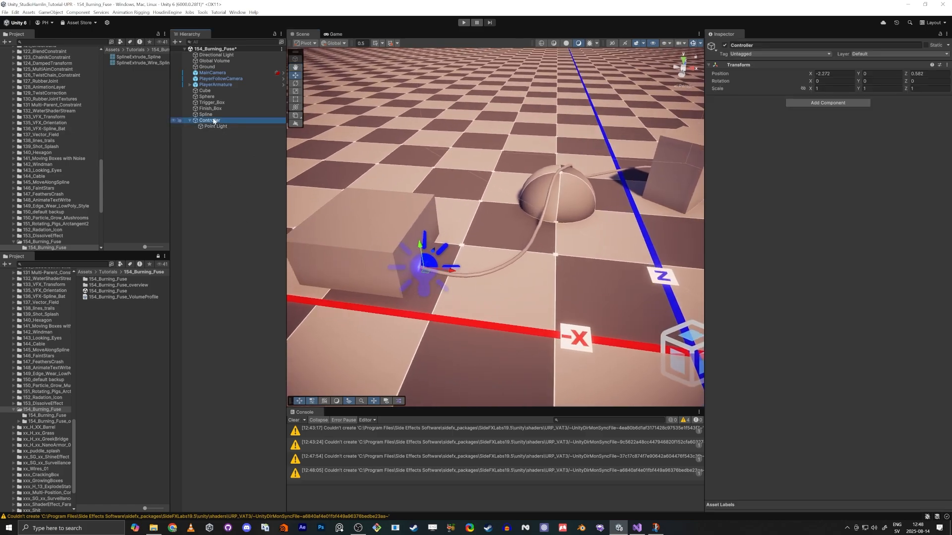
right_click_drag(431, 281, 441, 293)
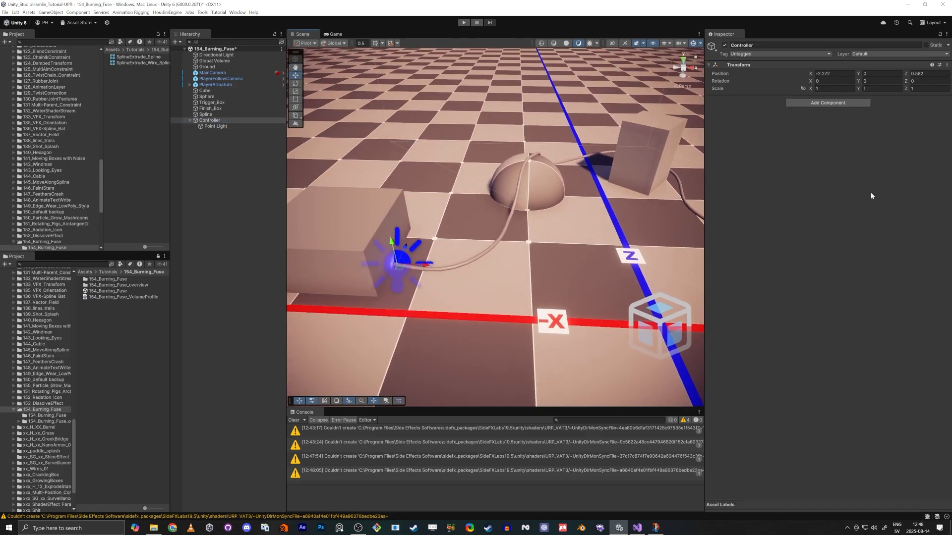
left_click(841, 105)
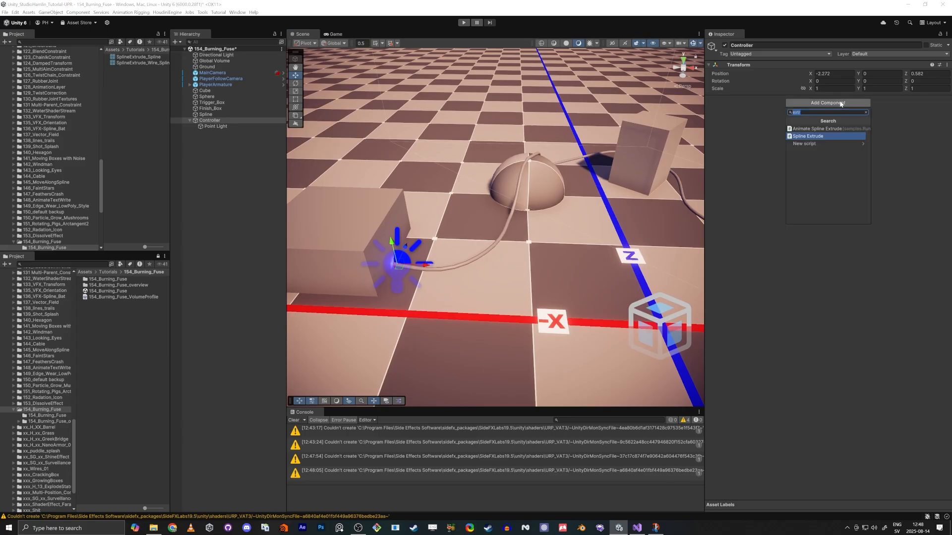
type("animate spl")
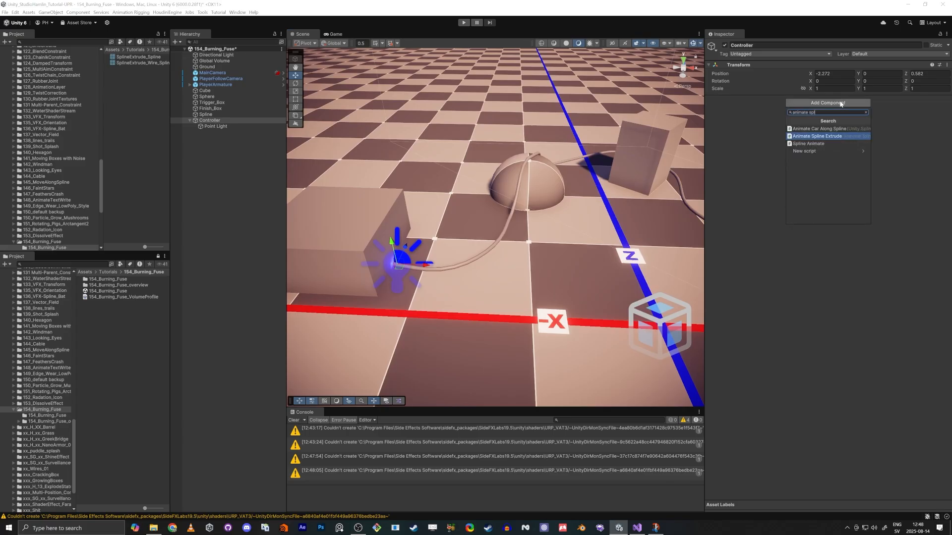
key("Down")
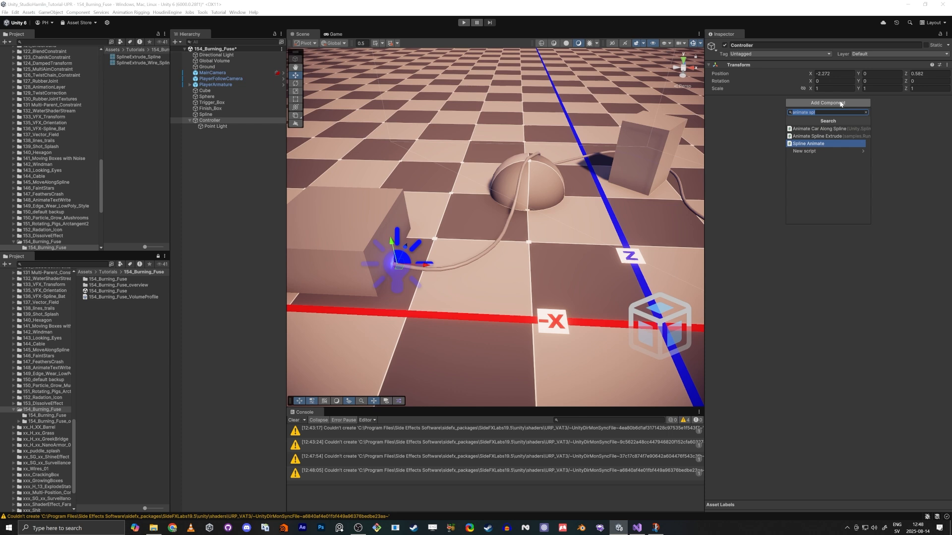
key("Return")
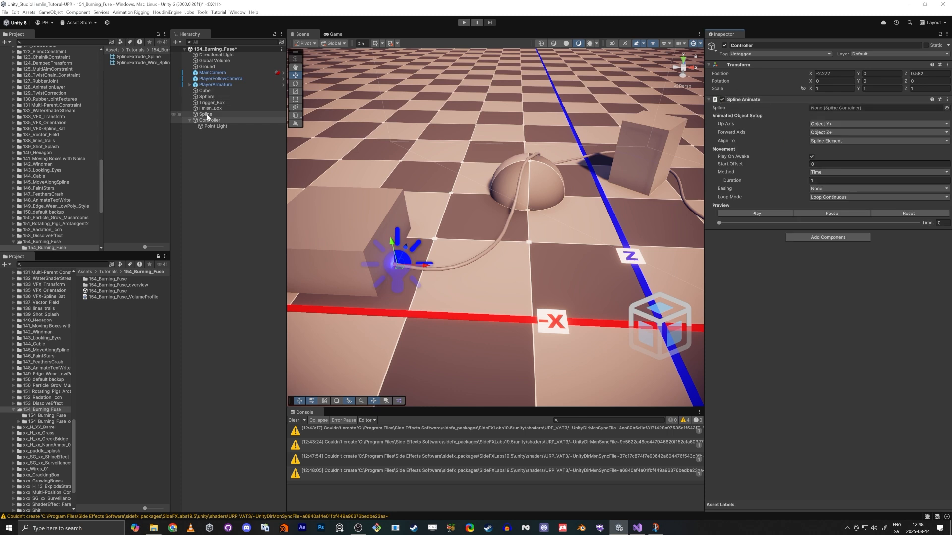
left_click_drag(206, 115, 779, 82)
left_click_drag(835, 113, 837, 111)
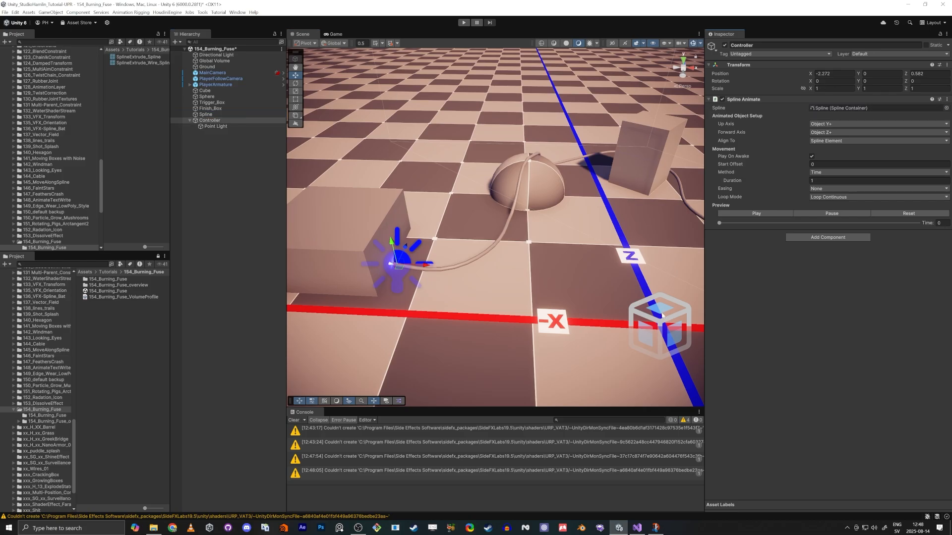
- Preview the Controller's movement along the wire and set the Spline Animate duration to 12
left_click(757, 214)
mouse_move(463, 282)
right_mouse_down()
mouse_move(483, 278)
mouse_move(451, 289)
mouse_move(466, 281)
right_mouse_up()
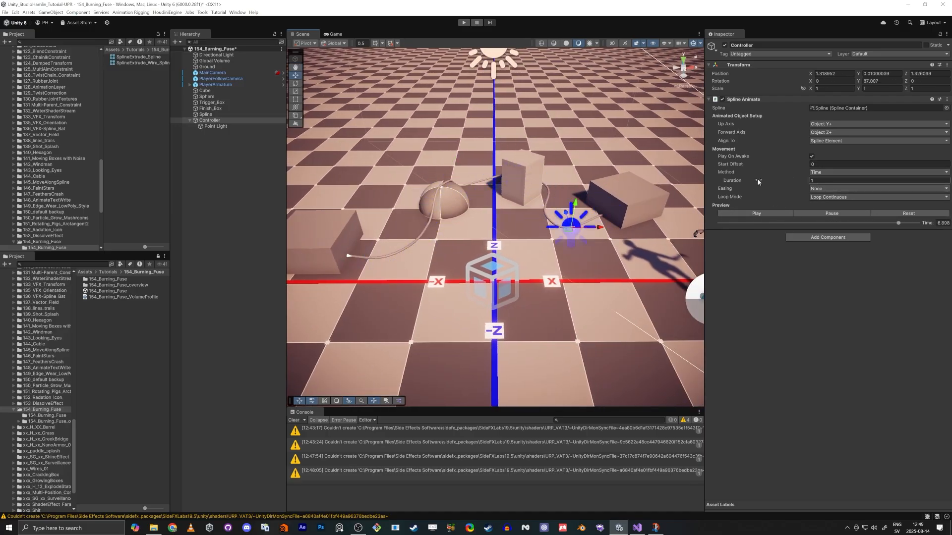
left_click_drag(820, 181, 765, 179)
type("20")
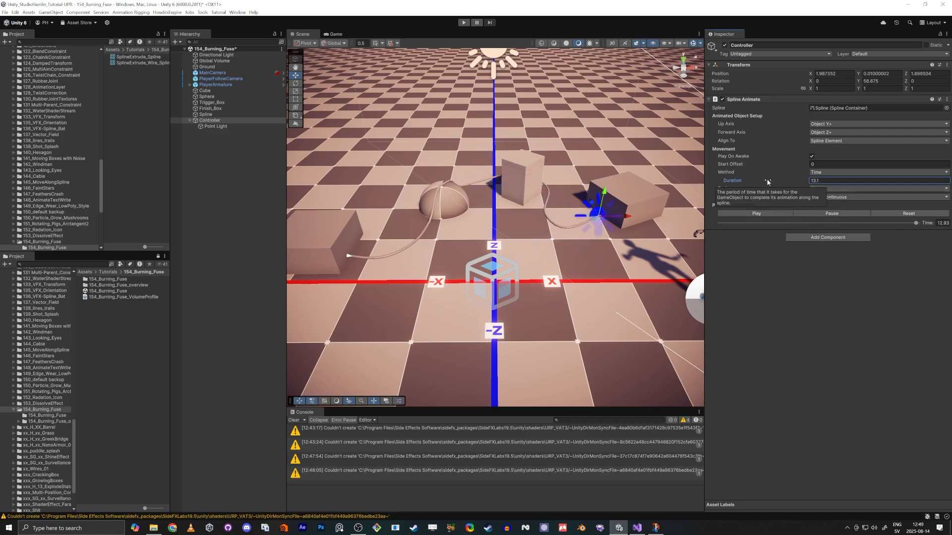
left_click_drag(825, 182, 793, 182)
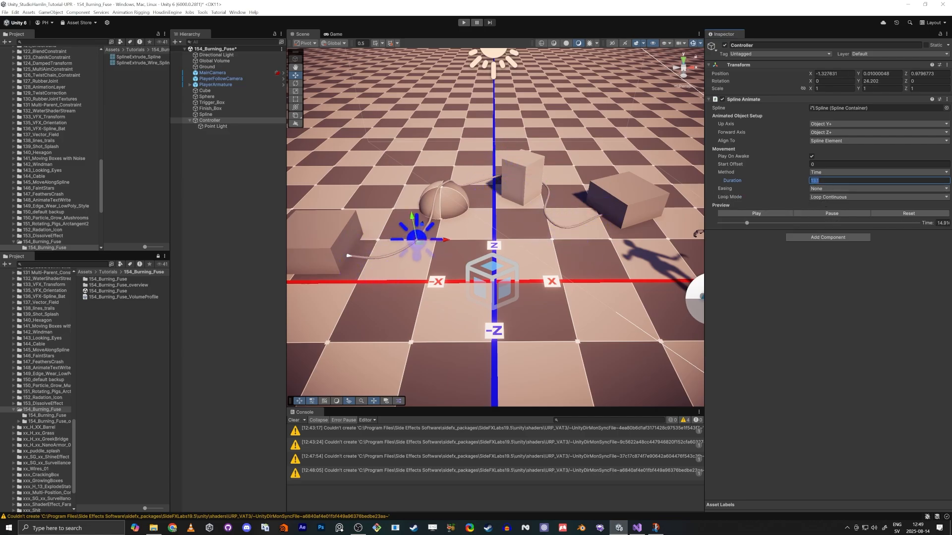
type("13")
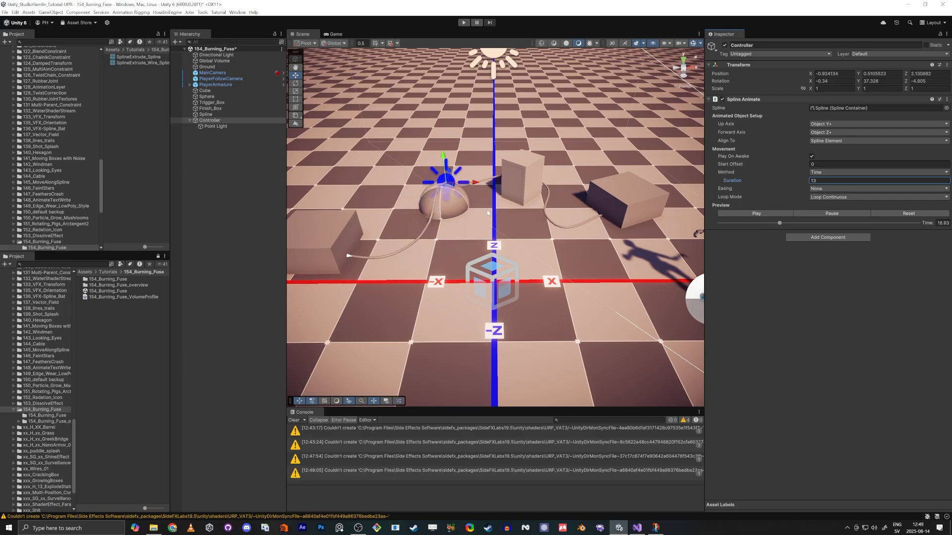
left_click(821, 187)
left_click_drag(826, 181, 809, 182)
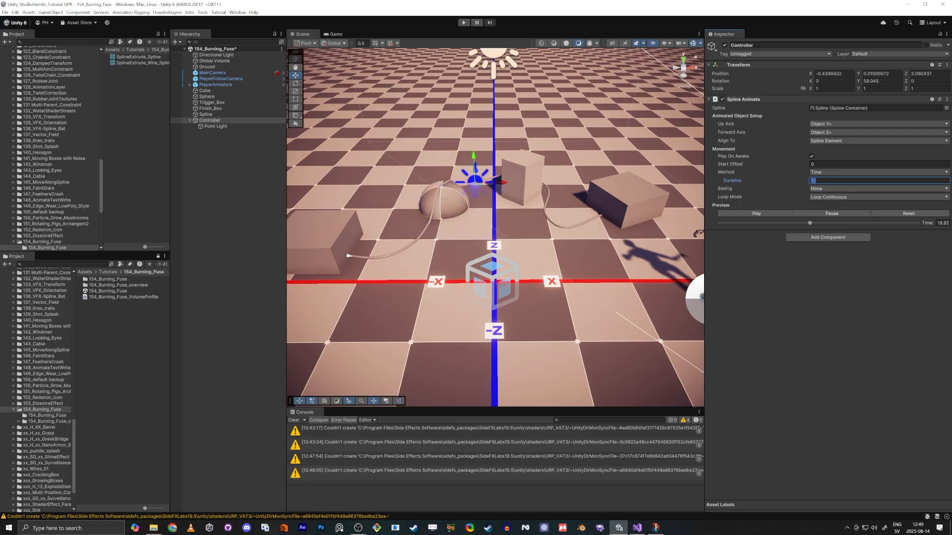
type("10")
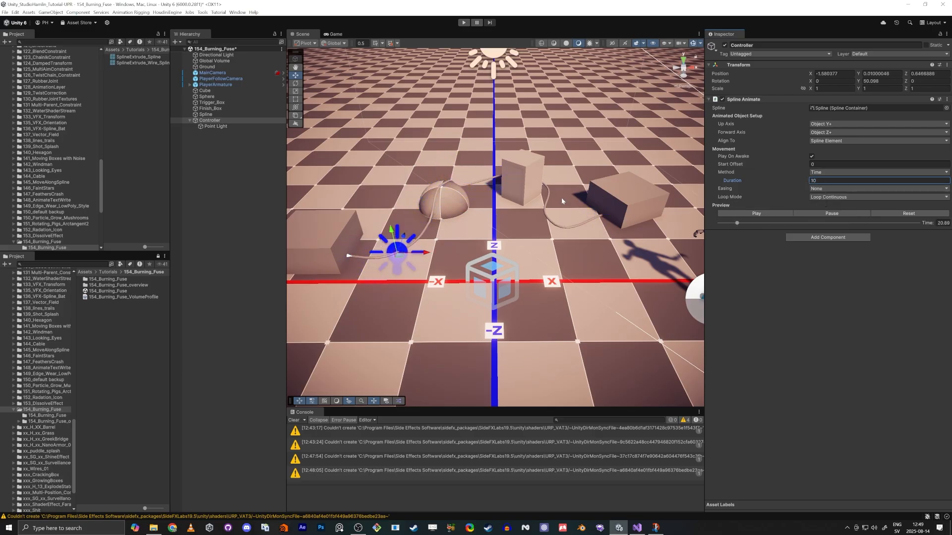
key("BackSpace")
type("2")
left_click(773, 212)
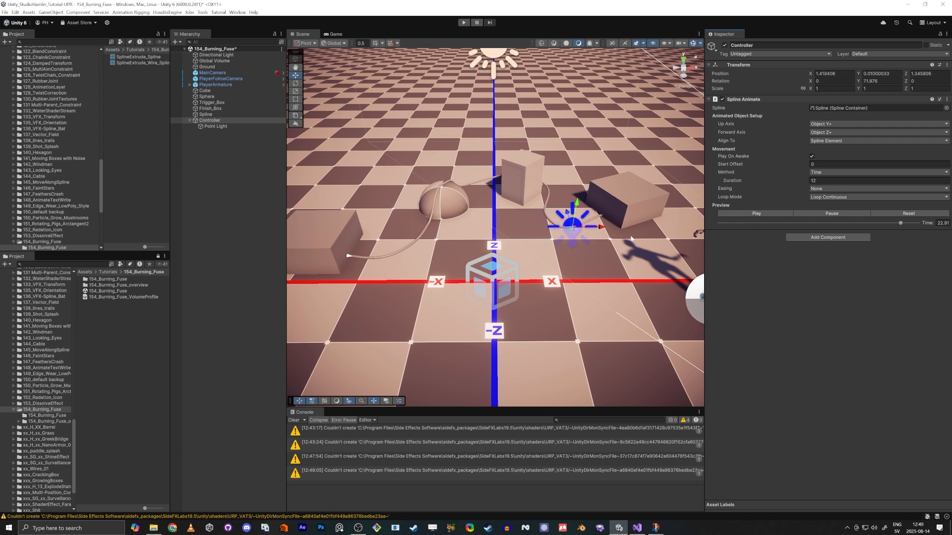
- Turn off Play On Awake, set the loop mode to Once, and preview the Controller's spline animation
left_click(811, 156)
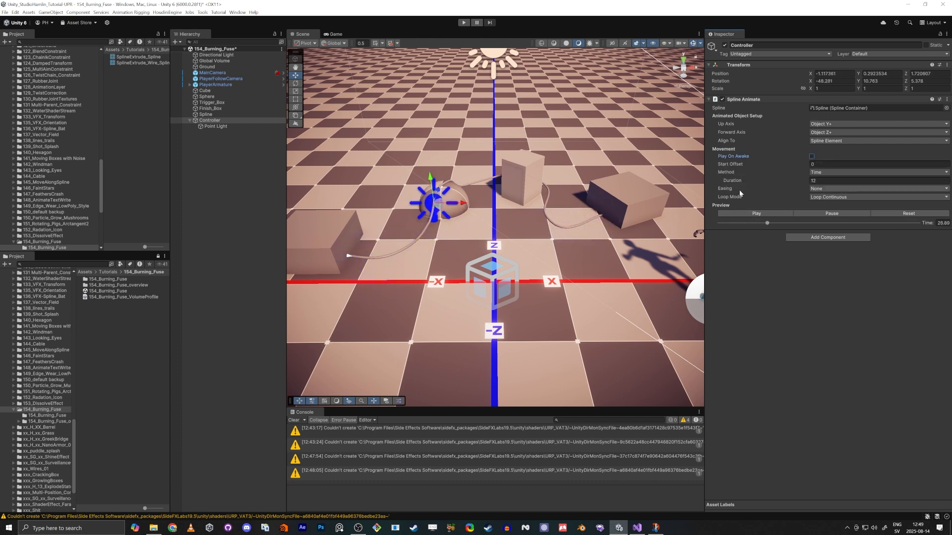
left_click(819, 198)
left_click(828, 206)
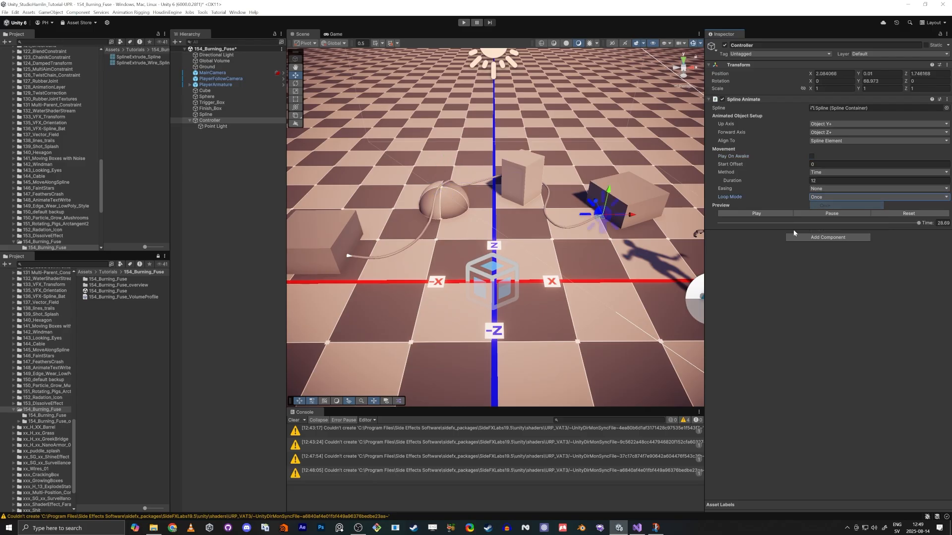
left_click(759, 214)
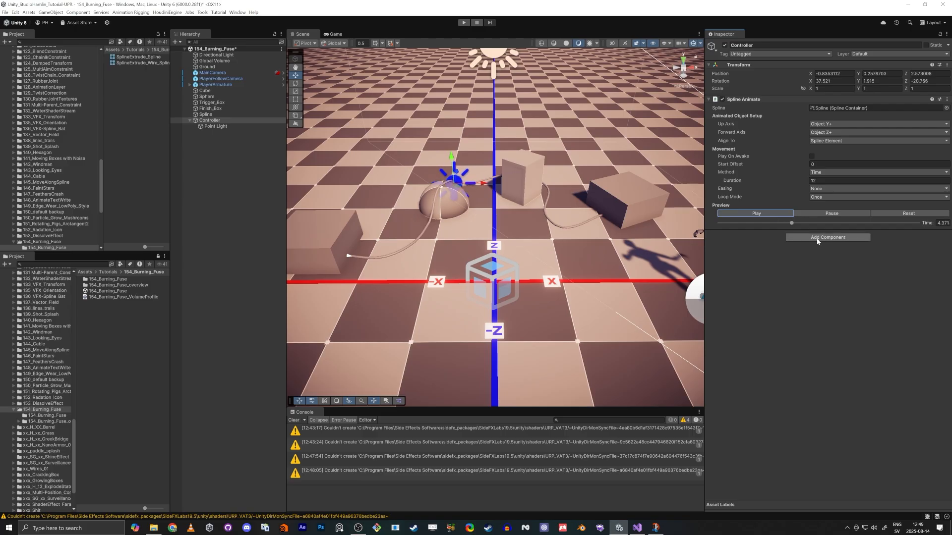
- Scrub the Controller's spline preview towards the finish box and create a C# script named WireController_154 in the 154_Burning_Fuse folder
left_click_drag(828, 223, 913, 223)
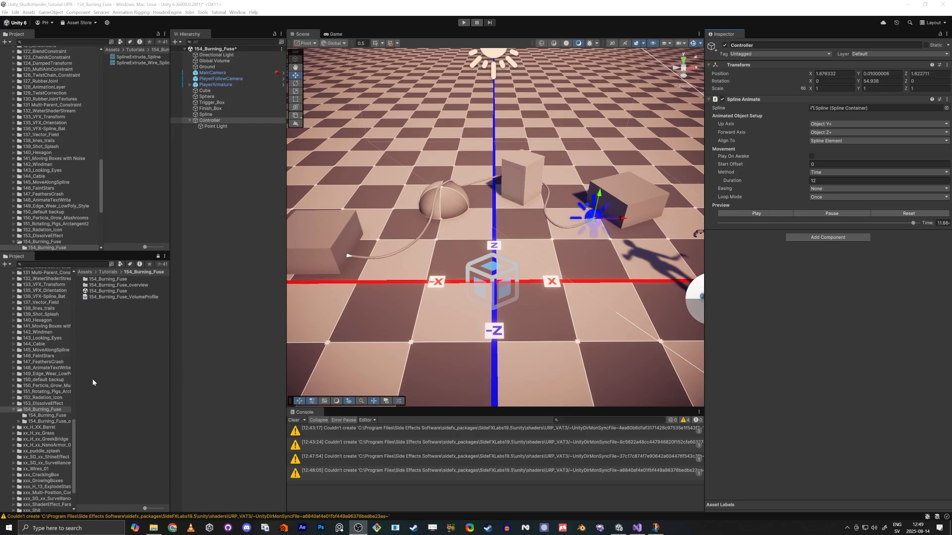
left_click(38, 415)
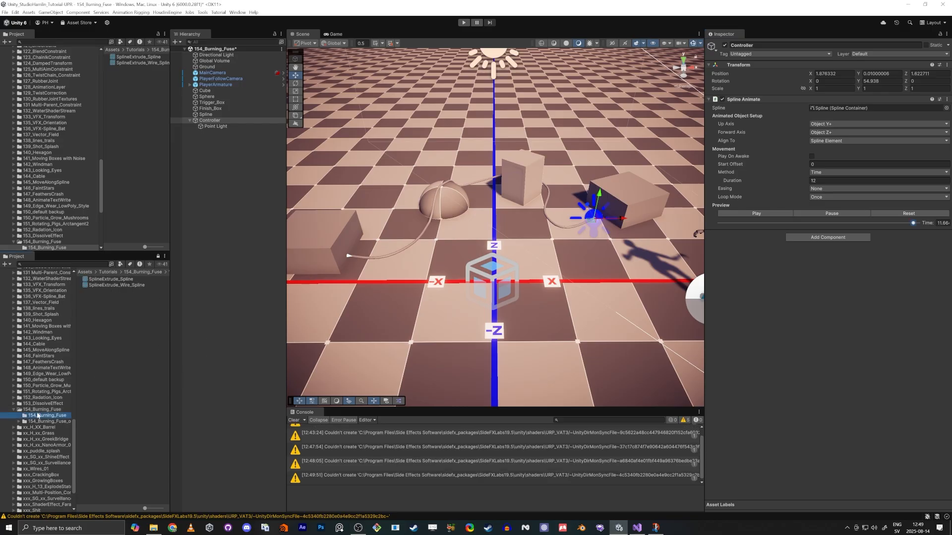
left_click(37, 422)
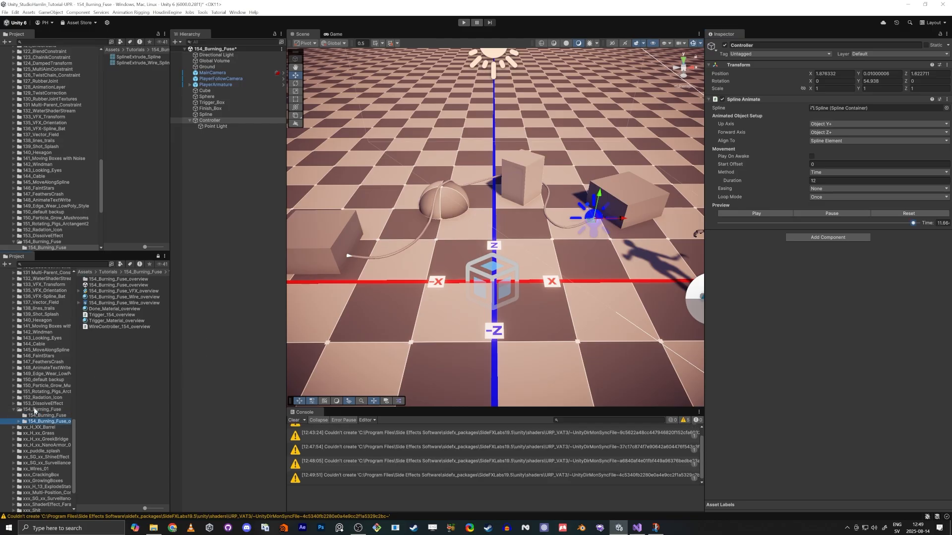
left_click(35, 410)
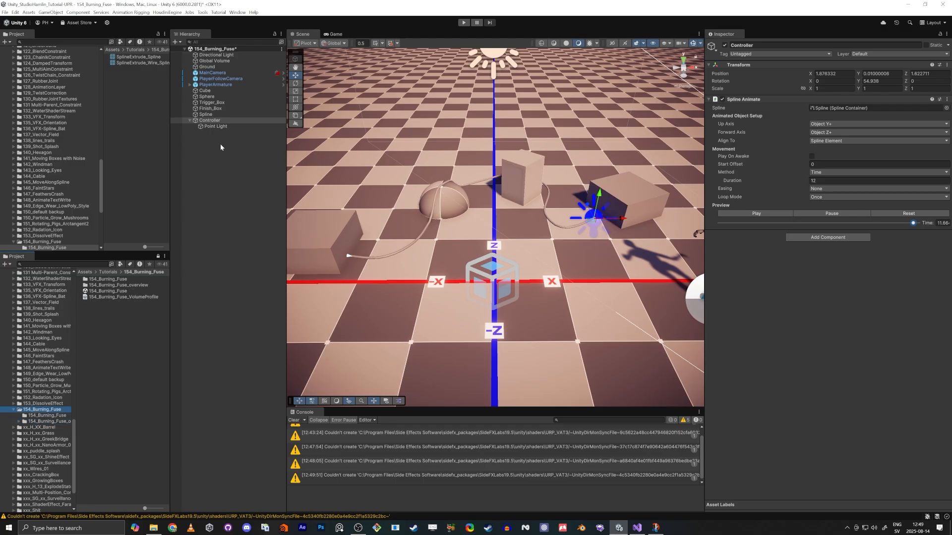
right_click(122, 149)
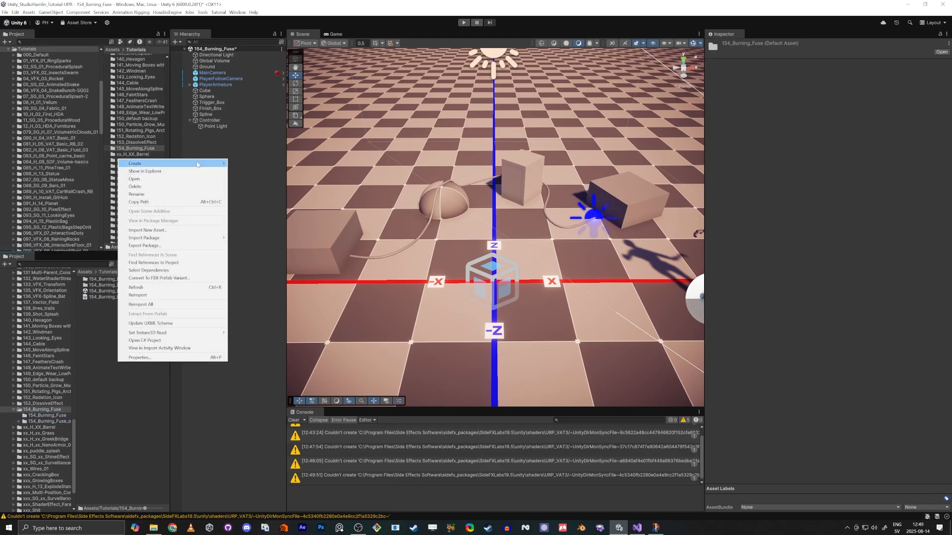
mouse_move(197, 164)
left_click(254, 179)
type("W")
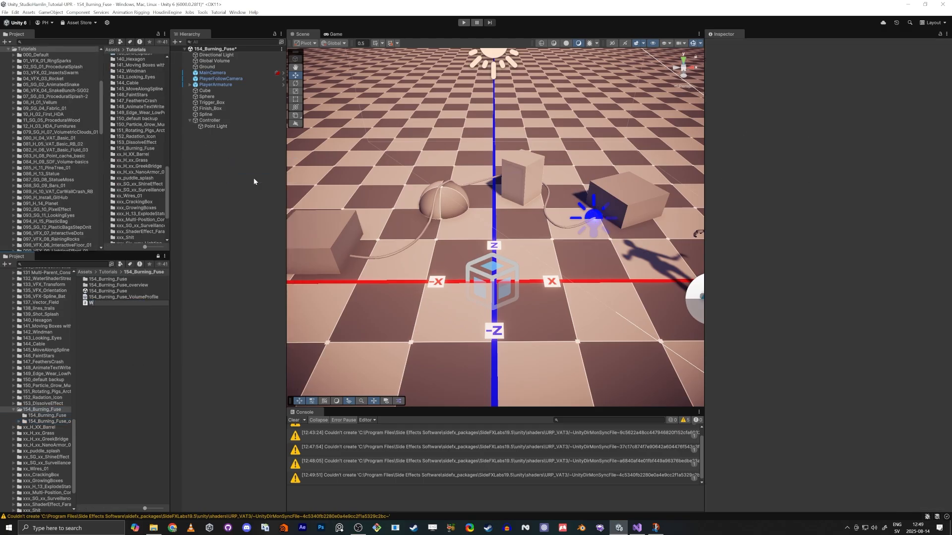
type("ireController_154")
key("Return")
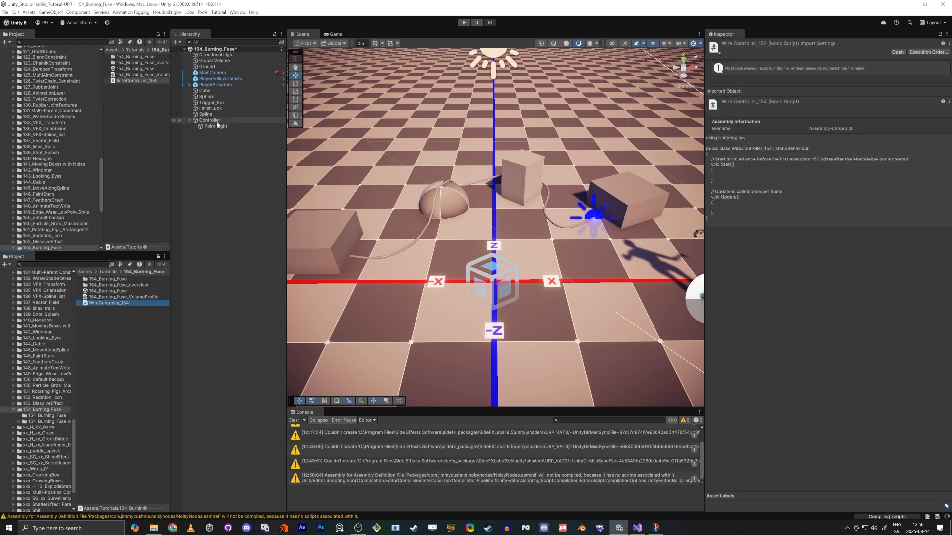
- Attach the WireController_154 script to the Controller object and clear the console messages
left_click(213, 120)
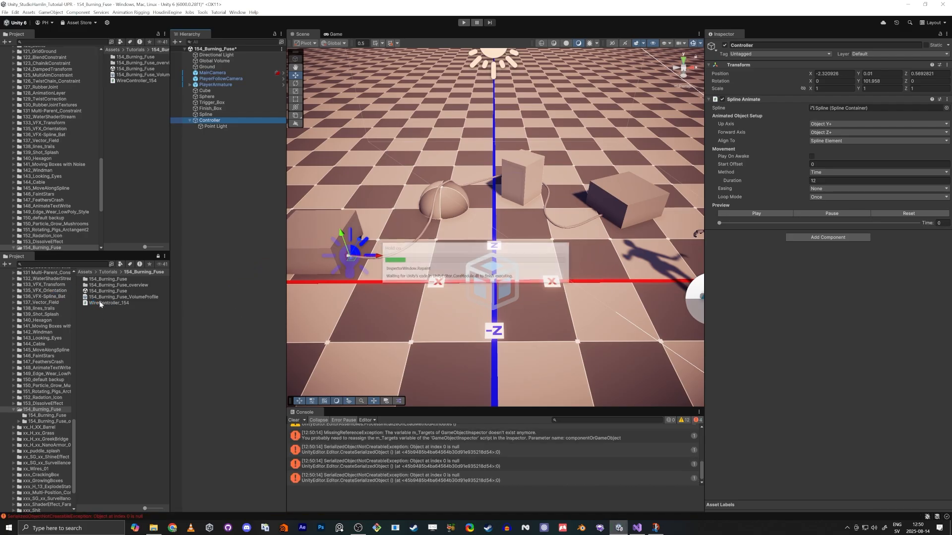
left_click_drag(219, 118, 218, 122)
left_click(293, 420)
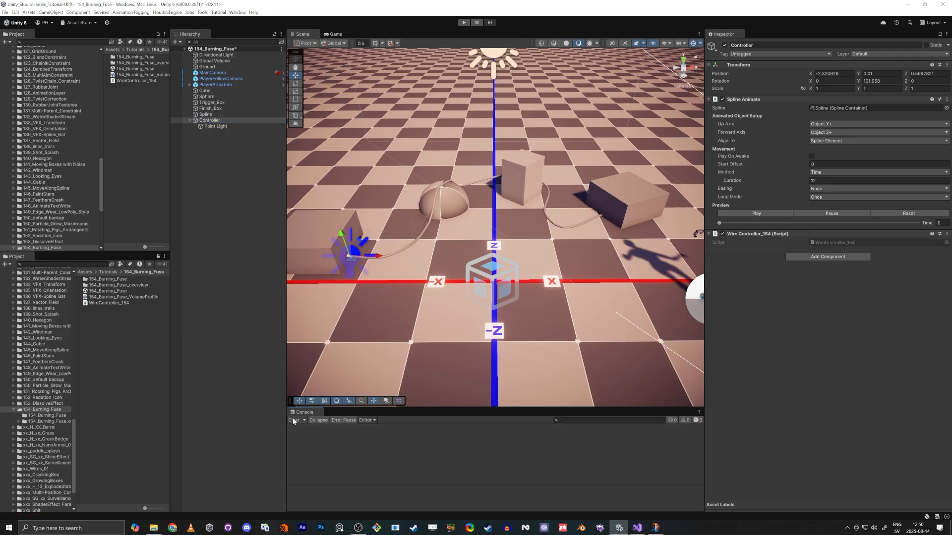
left_click(218, 126)
left_click(211, 121)
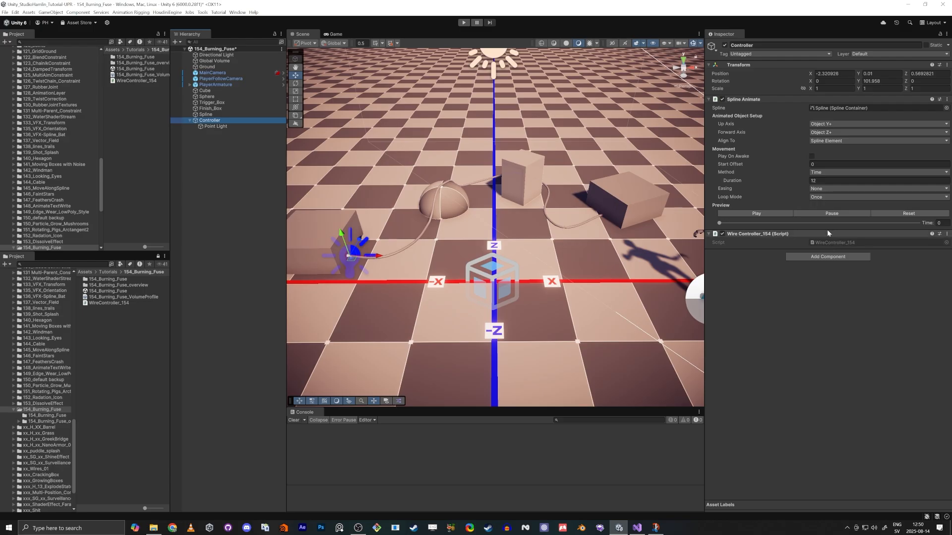
- Open the WireController_154 script in Visual Studio and examine its Splines and VFX using directives and the ExecuteInEditMode attribute
left_click(824, 242)
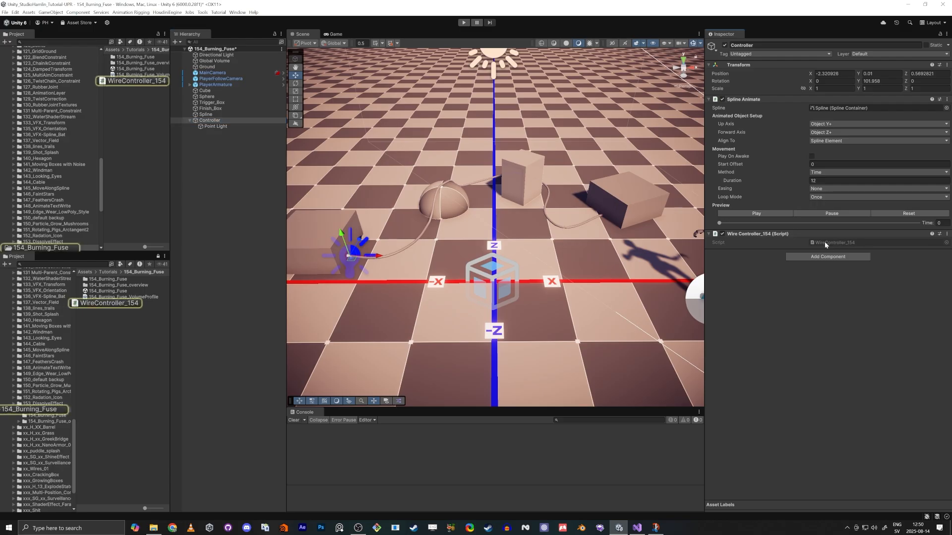
double_click(824, 242)
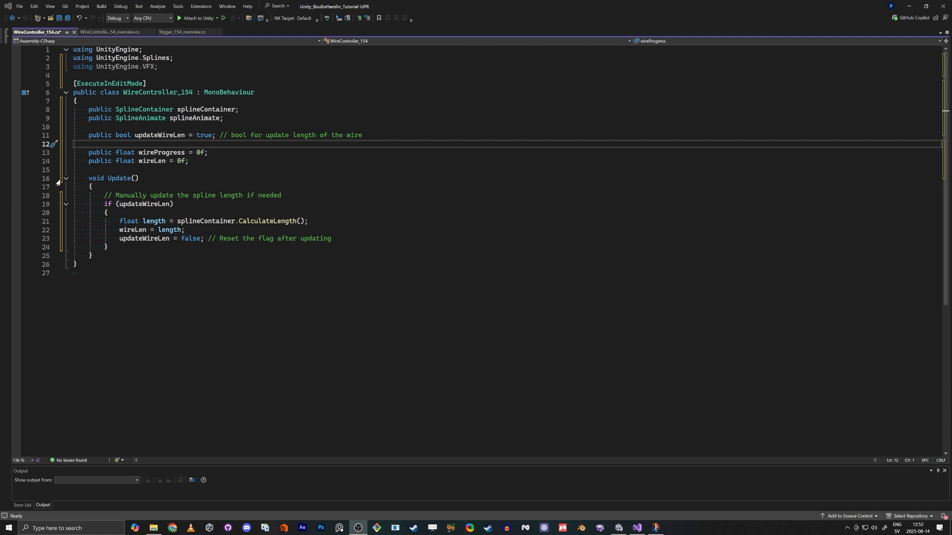
left_click(73, 273)
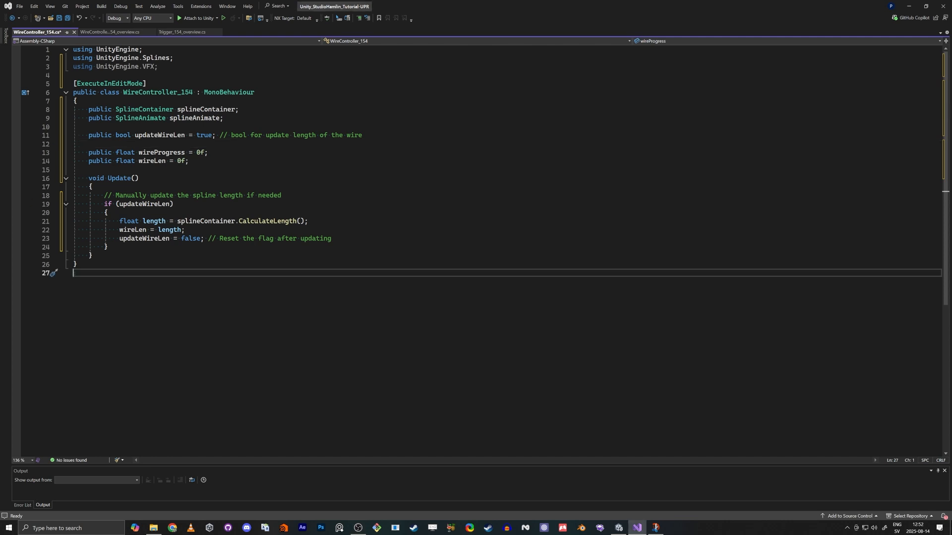
double_click(156, 58)
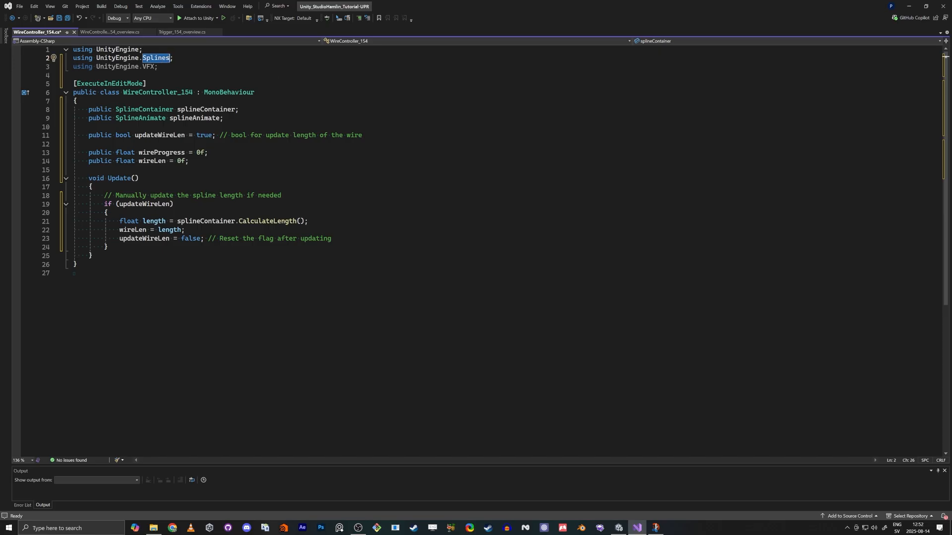
double_click(149, 67)
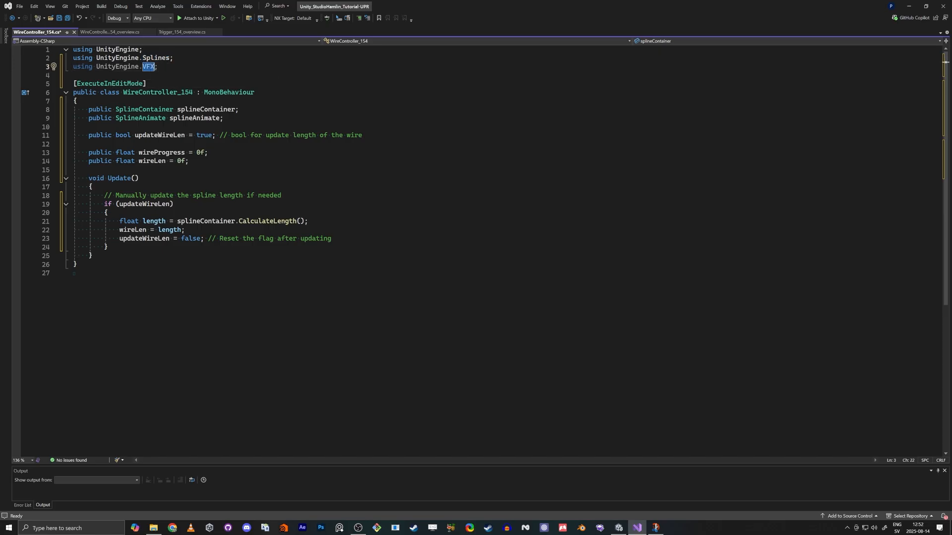
left_click(158, 67)
left_click_drag(158, 67, 73, 67)
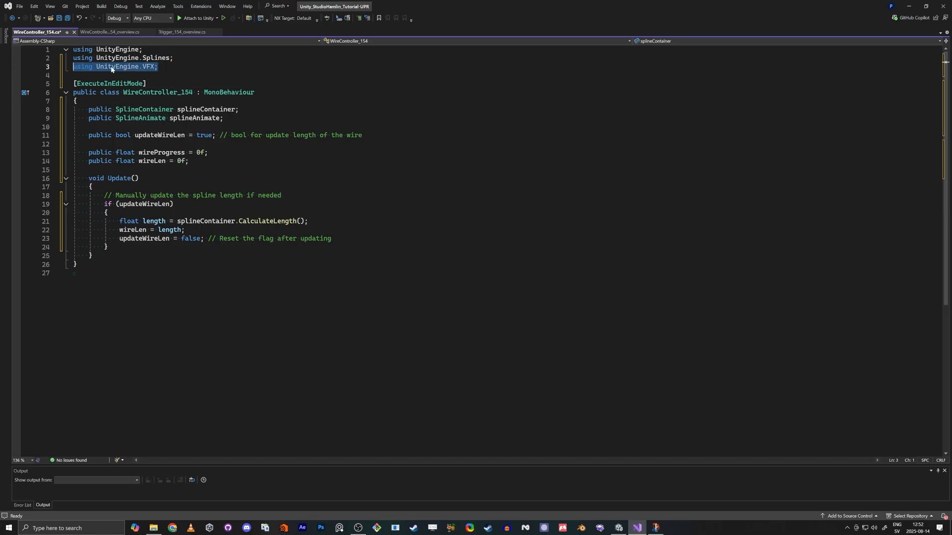
left_click(158, 67)
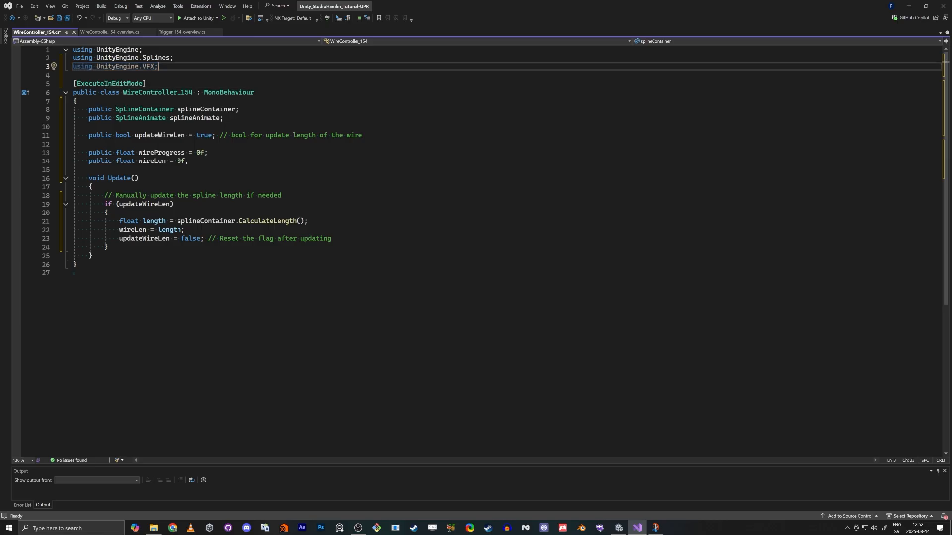
left_click_drag(146, 84, 74, 83)
left_click_drag(146, 84, 73, 83)
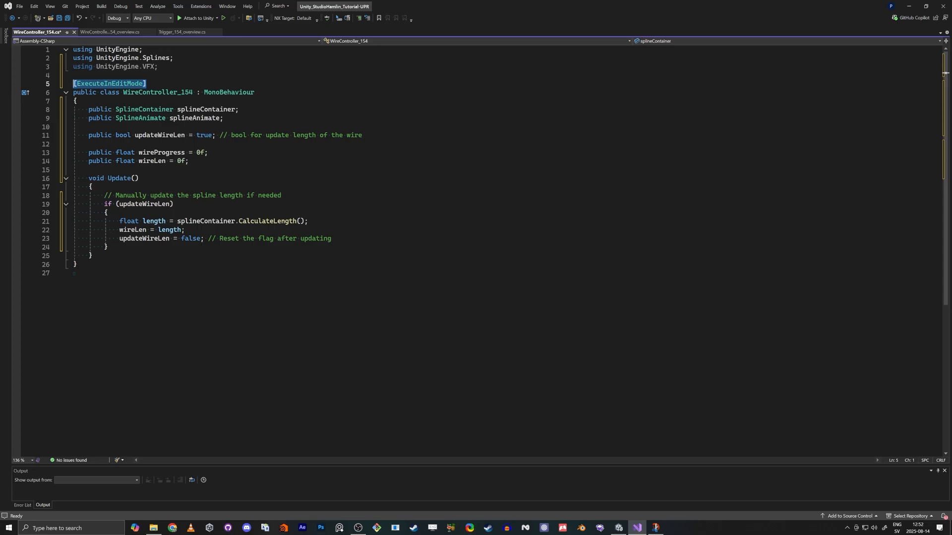
- Compare the script's splineContainer and splineAnimate fields with the matching components on the Spline and Controller objects in Unity
double_click(206, 109)
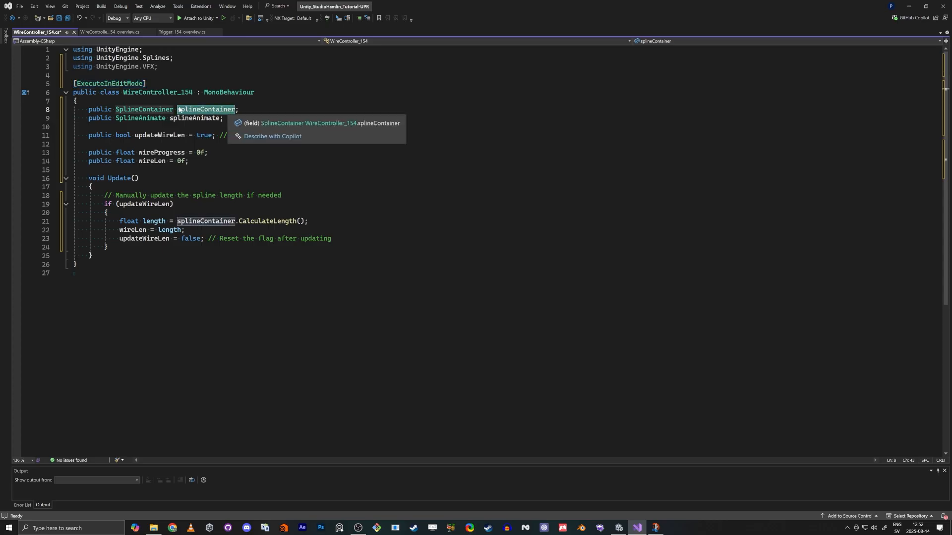
key("alt+Tab")
left_click(655, 208)
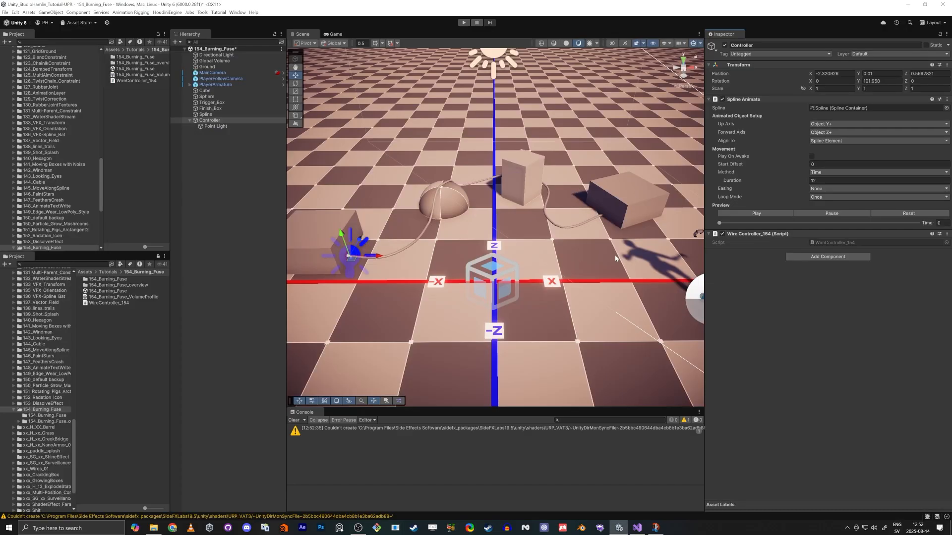
left_click(207, 114)
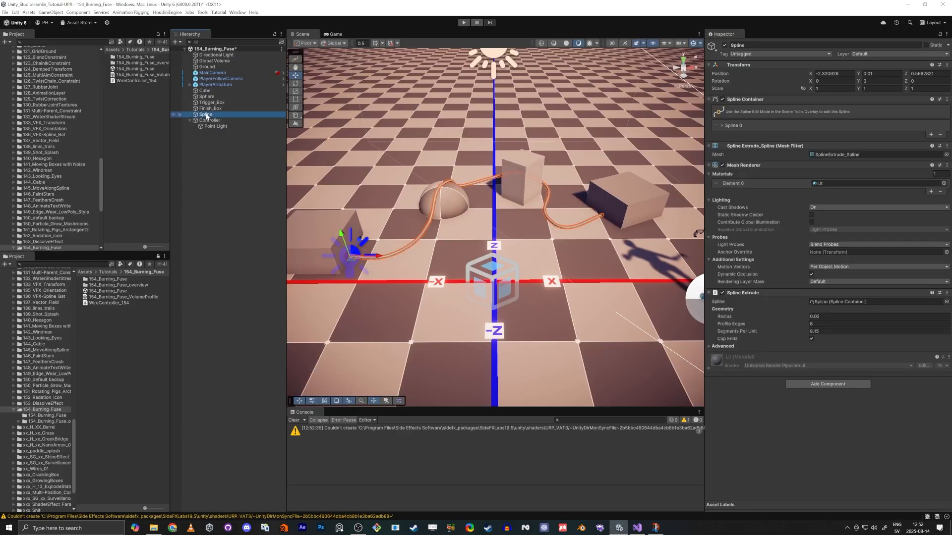
key("alt+Tab")
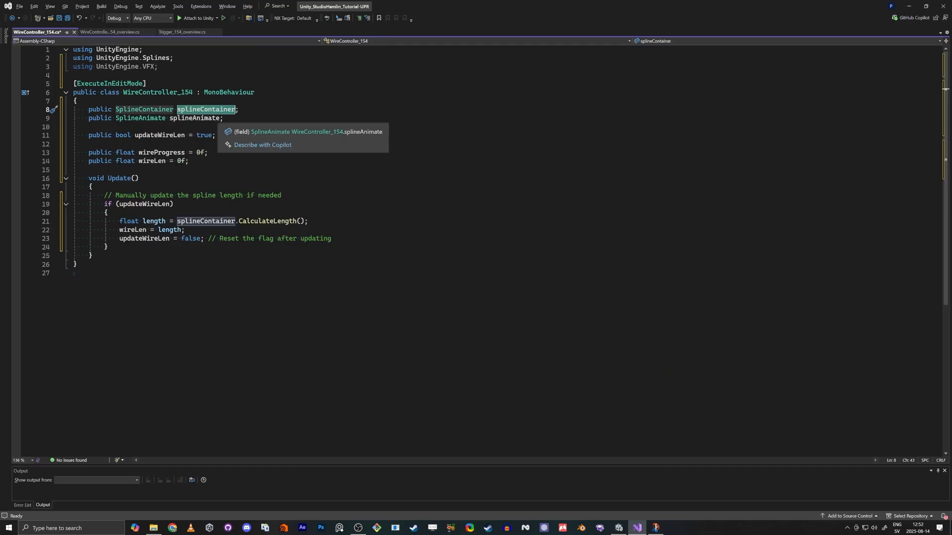
double_click(198, 119)
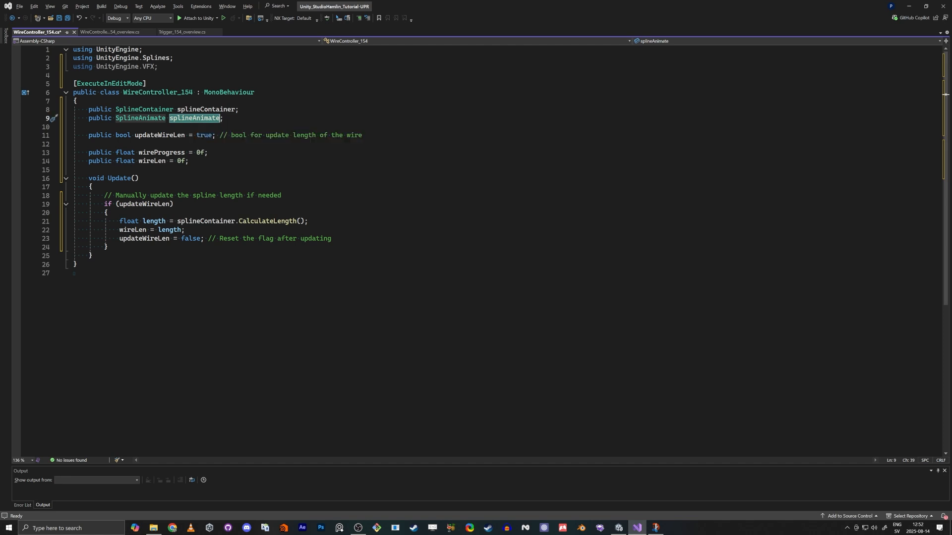
key("alt+Tab")
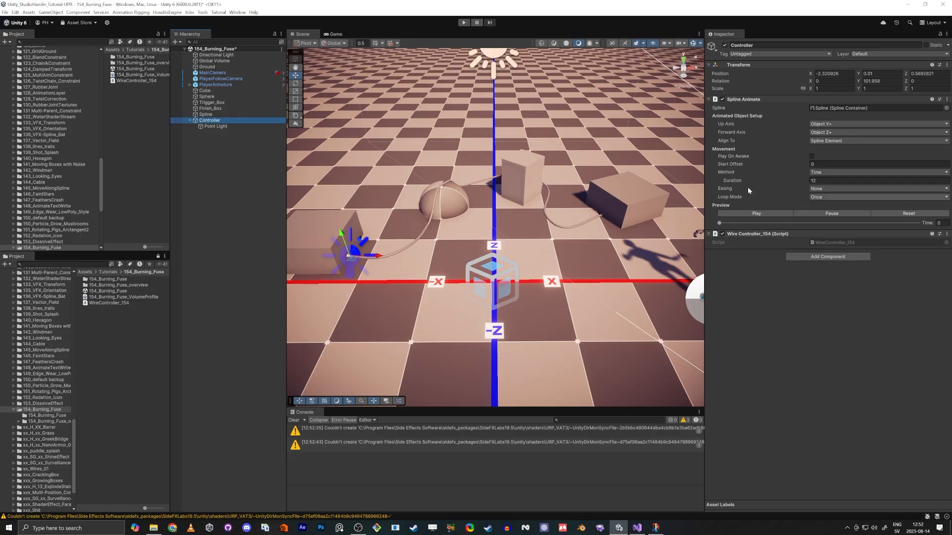
- Switch back to the WireController_154 script in Visual Studio and add an empty private void Start() method above Update
double_click(822, 241)
left_click(88, 170)
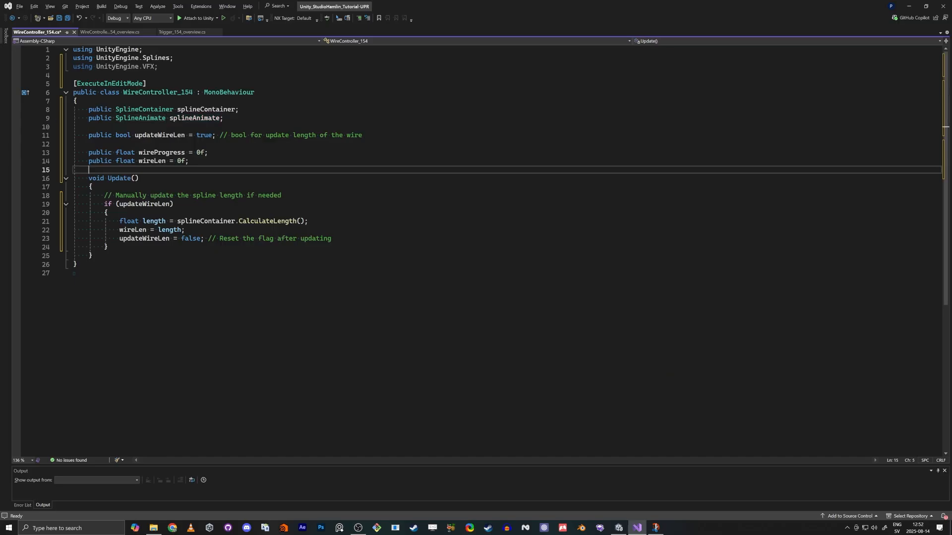
key("Return")
key("Return")
key("Up")
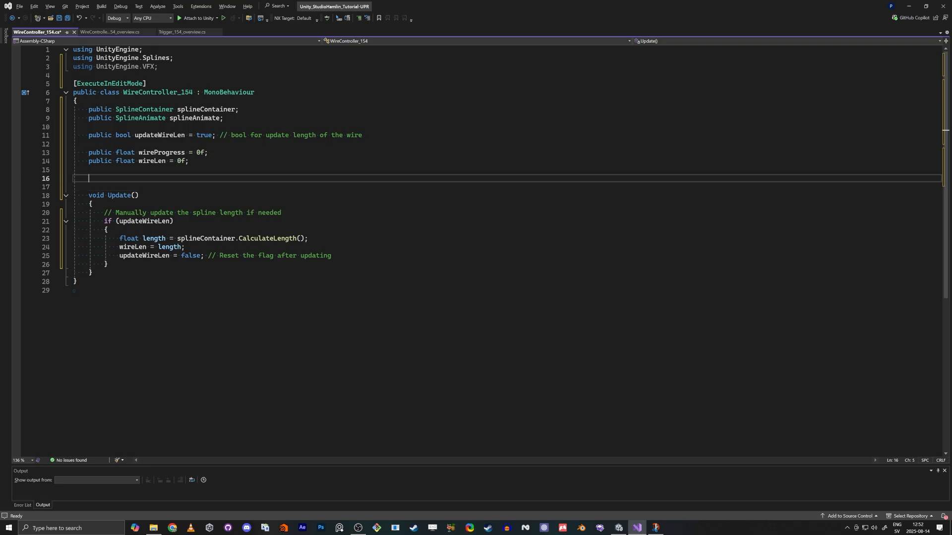
type("voi")
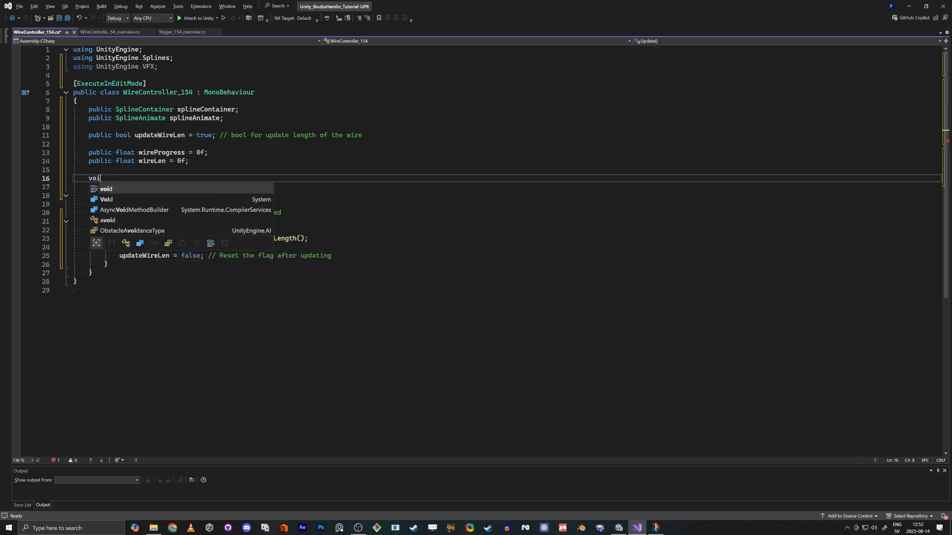
type("d Start")
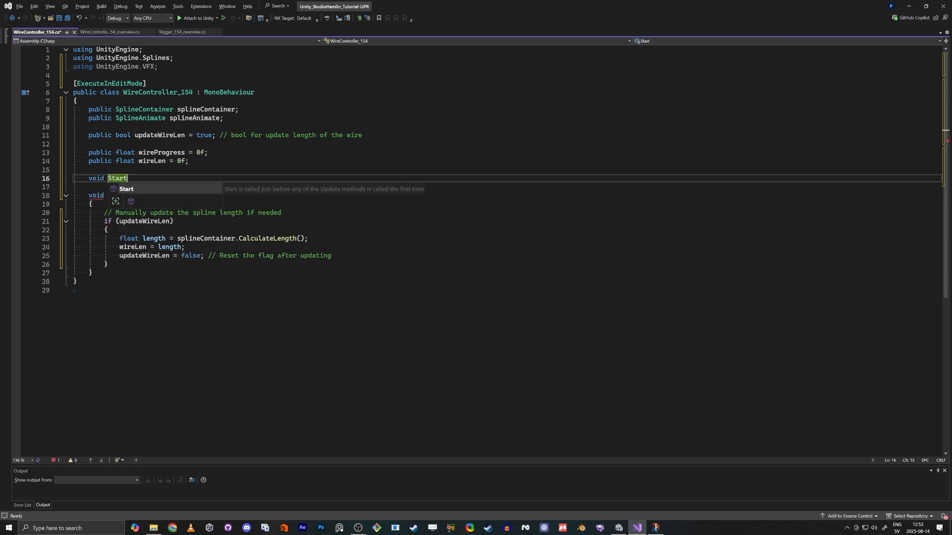
key("Tab")
- Inside Start, assign splineAnimate with GetComponent<SplineAnimate>() and review that line
type("sp")
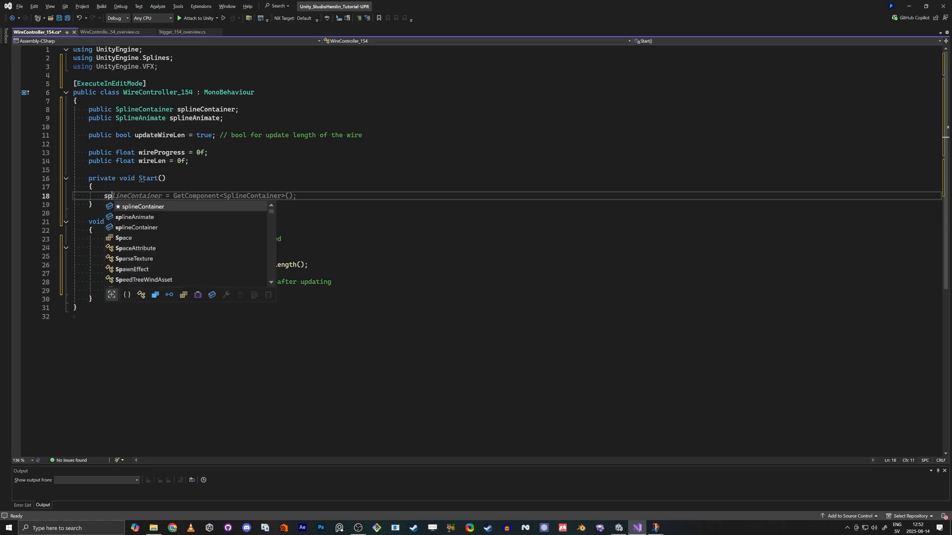
type("lineAni")
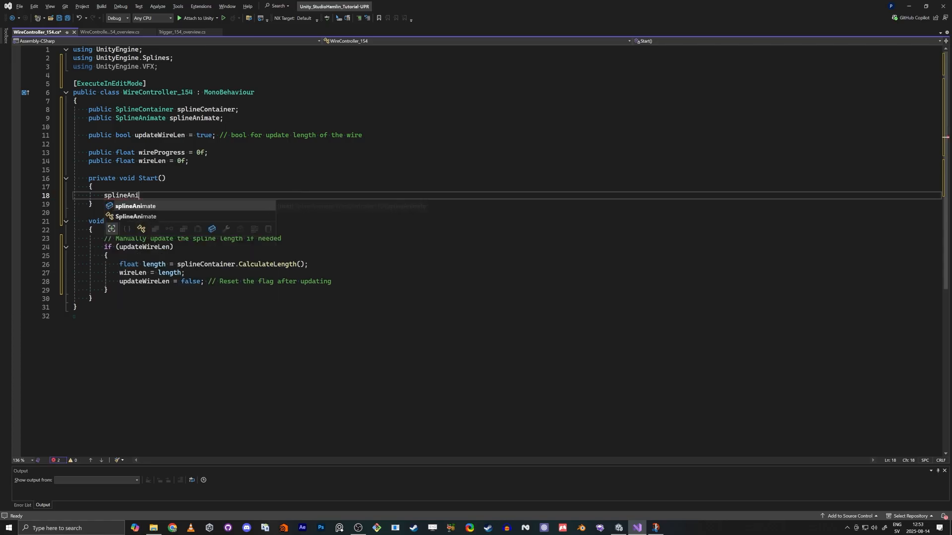
key("Tab")
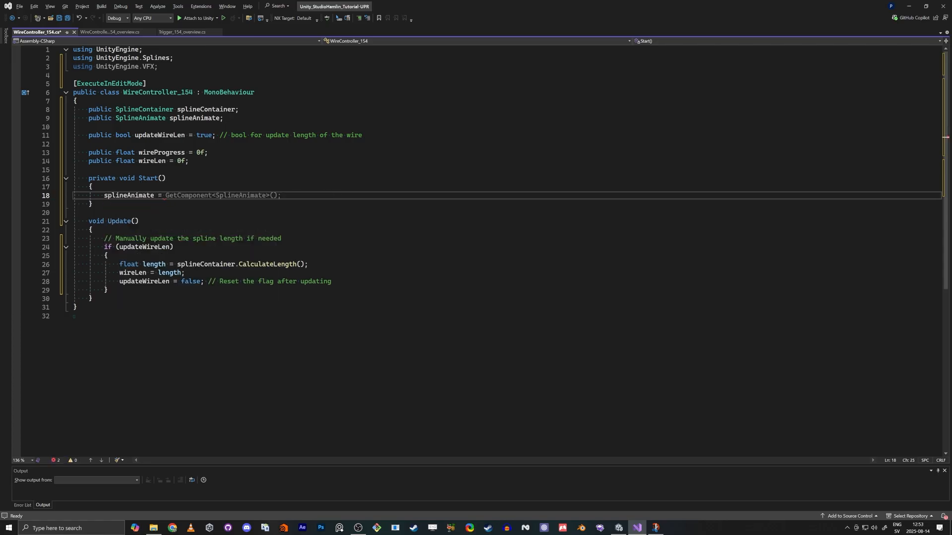
key("Tab")
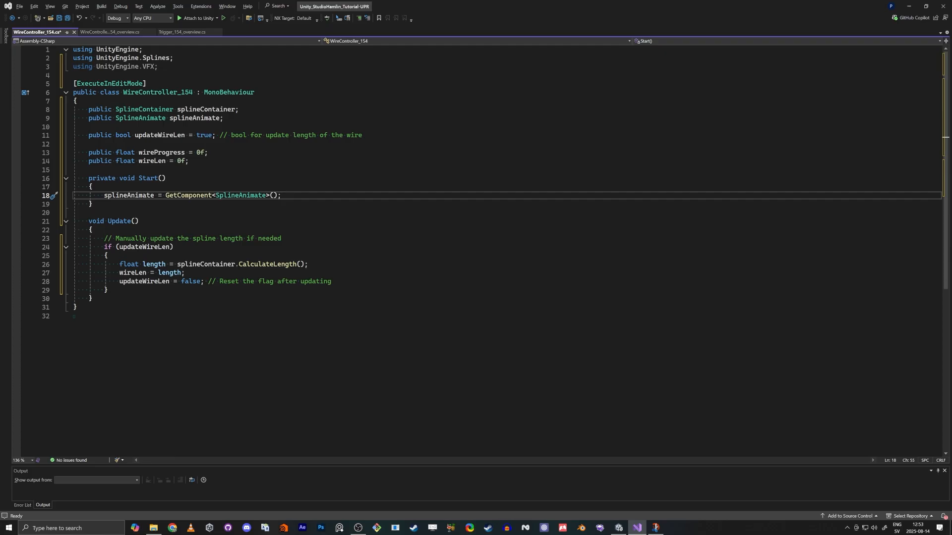
double_click(197, 197)
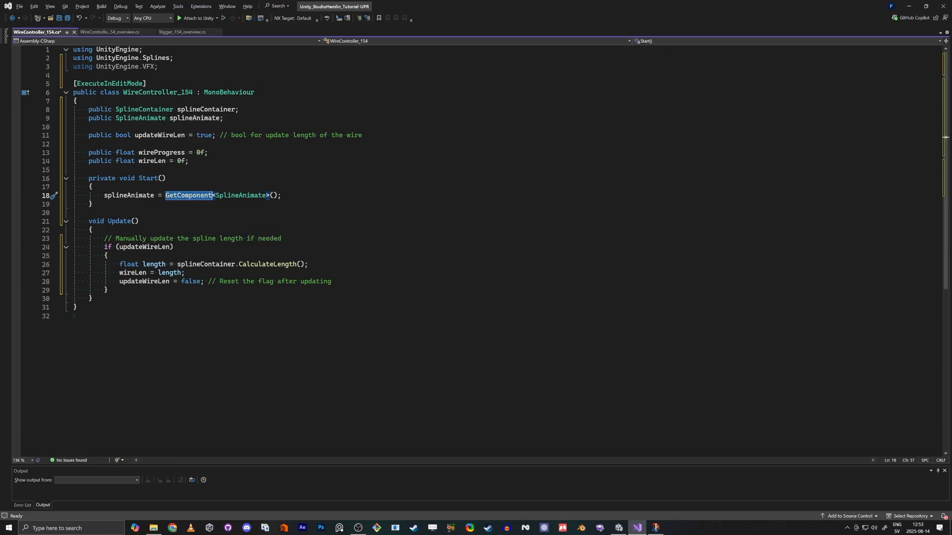
double_click(241, 196)
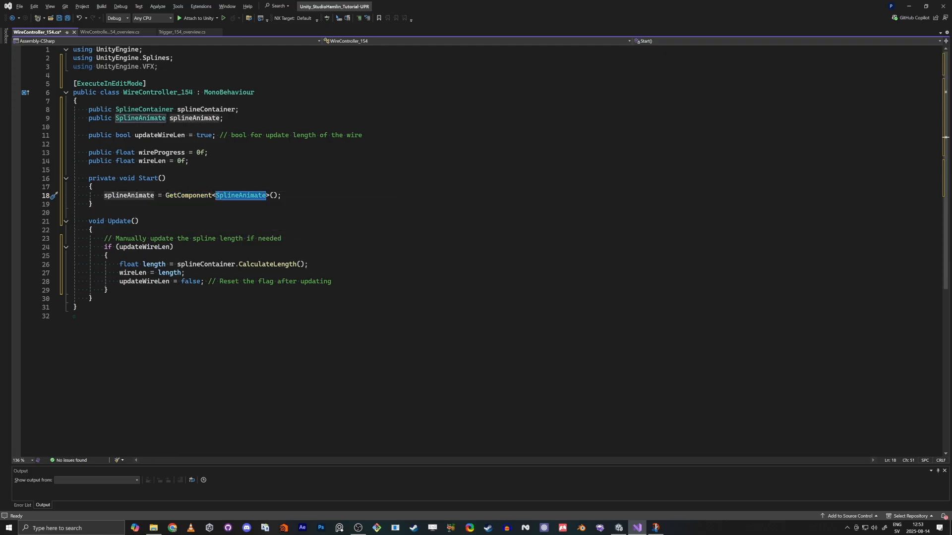
left_click(93, 186)
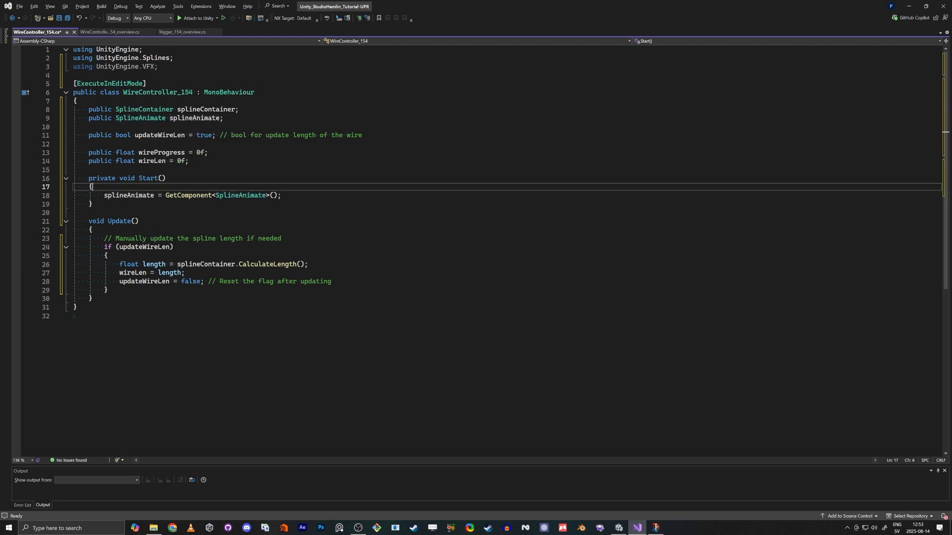
- Save the WireController_154 script and review how the updateWireLen flag makes Update store the spline's calculated length in wireLen
key("ctrl+s")
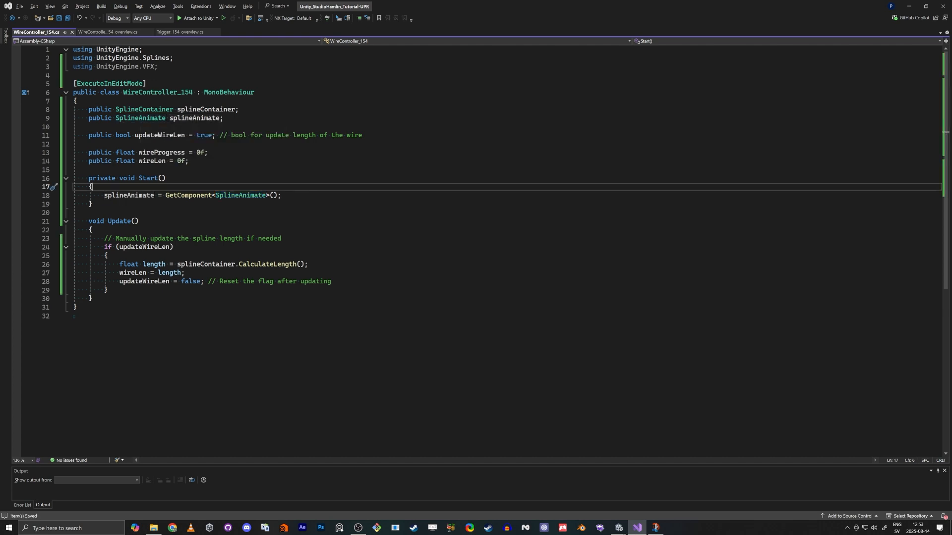
left_click_drag(131, 248, 134, 247)
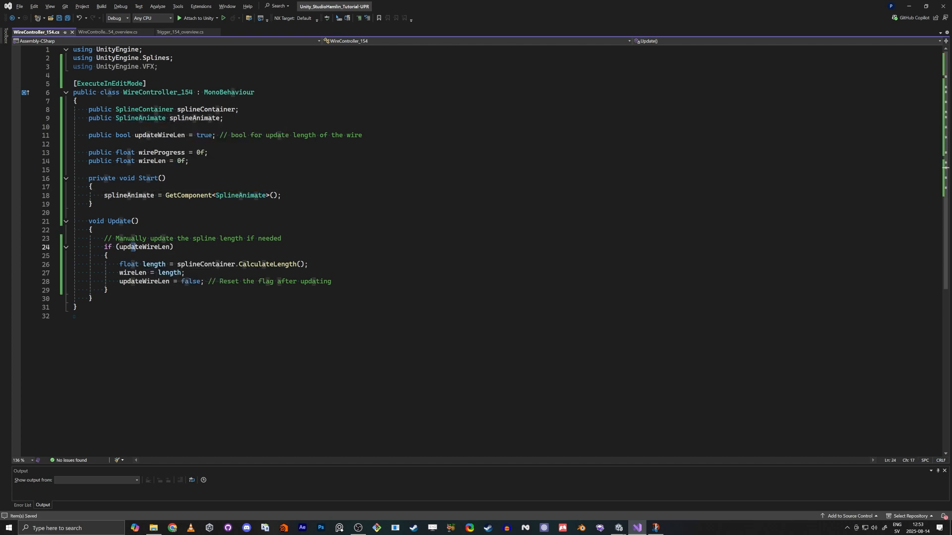
left_click_drag(147, 135, 92, 135)
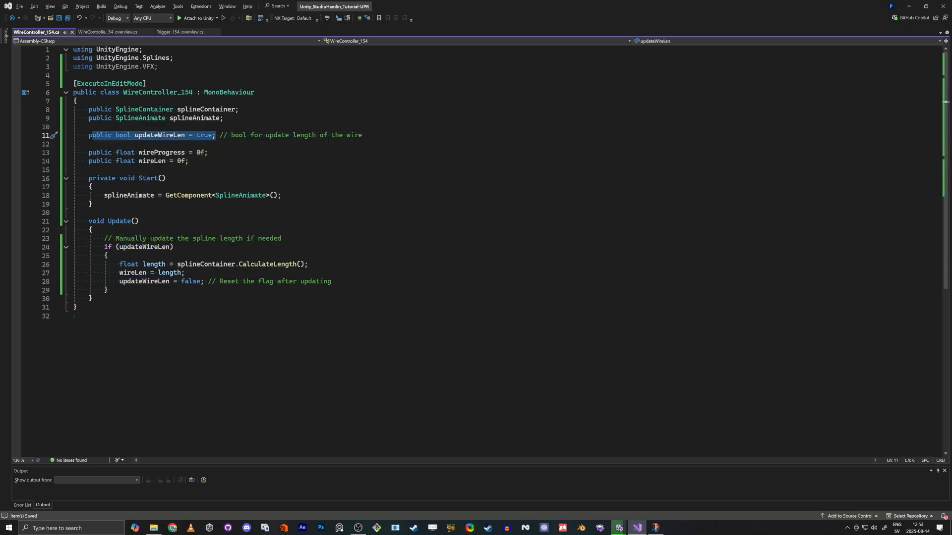
double_click(160, 247)
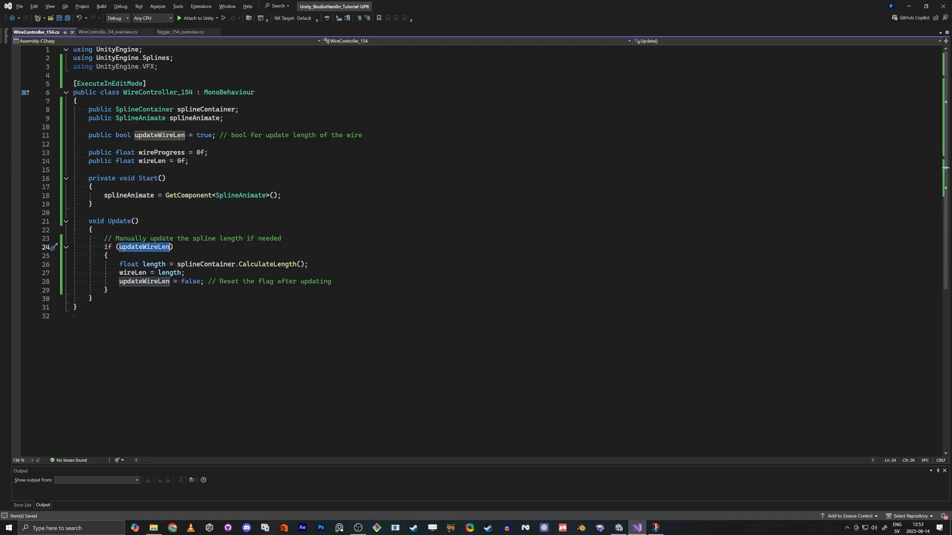
left_click_drag(308, 265, 104, 266)
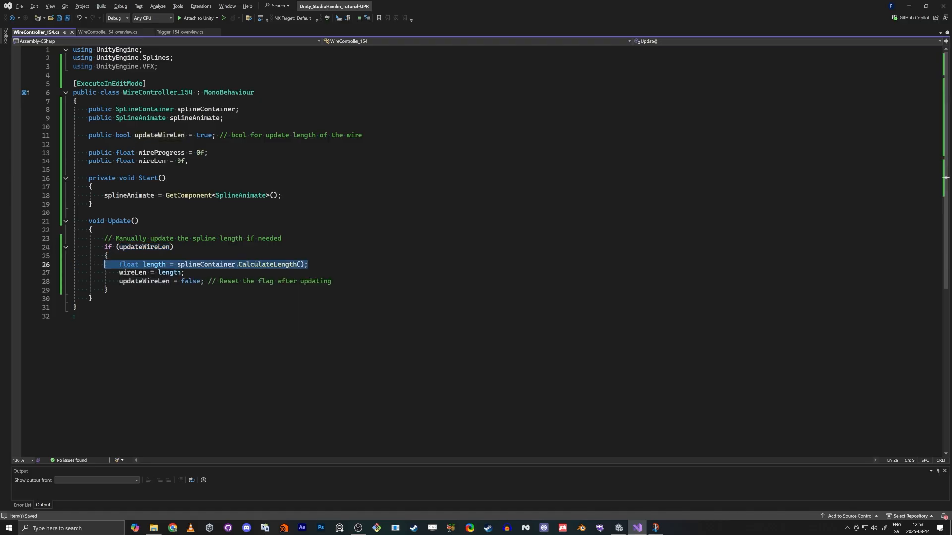
double_click(132, 273)
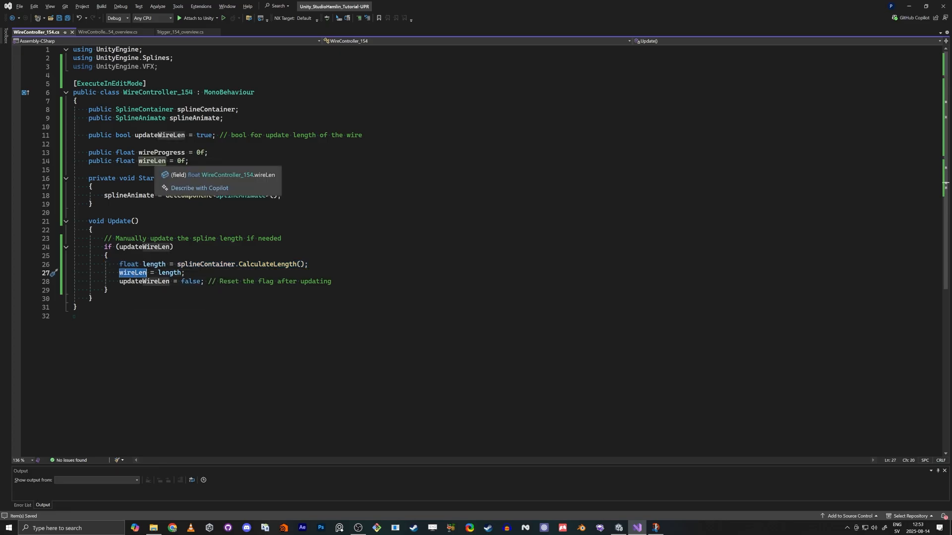
double_click(168, 273)
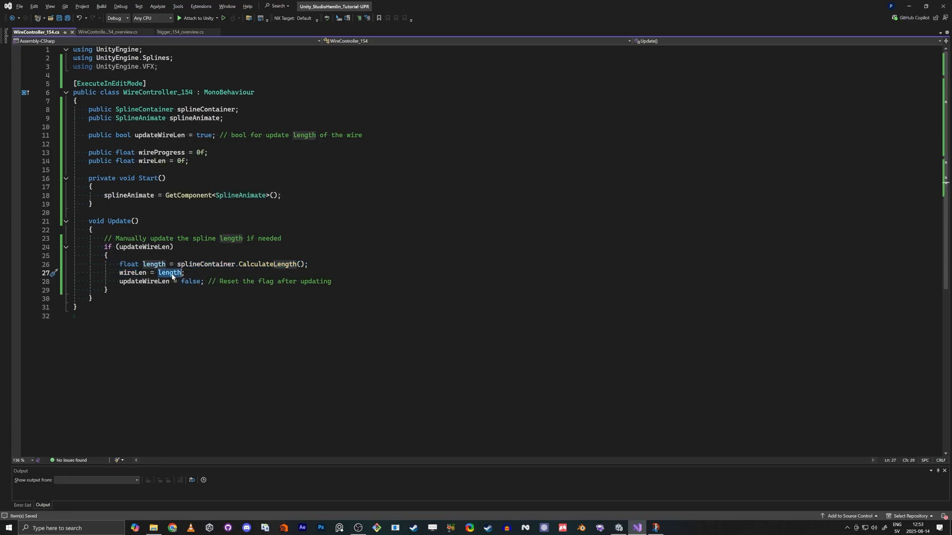
left_click(89, 213)
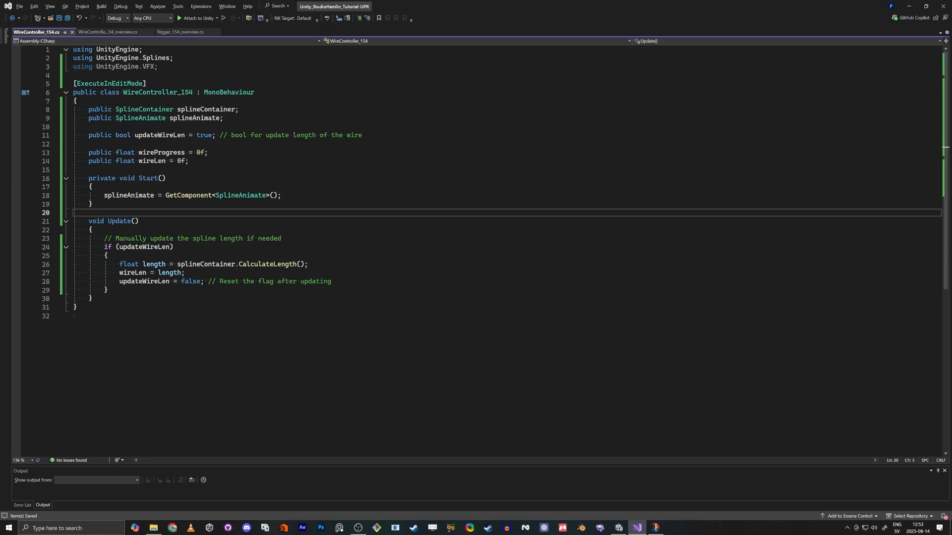
- Switch to Unity, assign the Spline object as the Controller script's Spline Container, and toggle Update Wire Len off and on to recalculate Wire Len
key("alt+Tab")
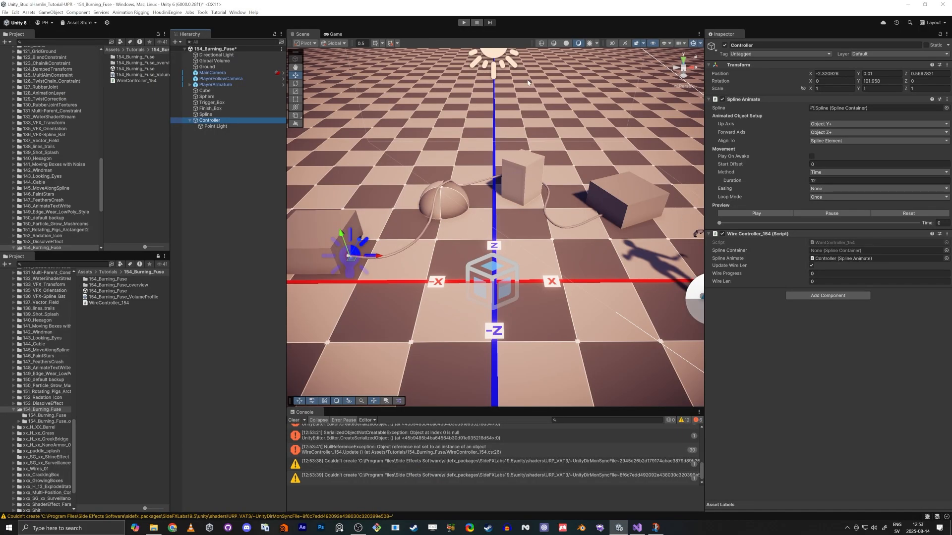
left_click(813, 266)
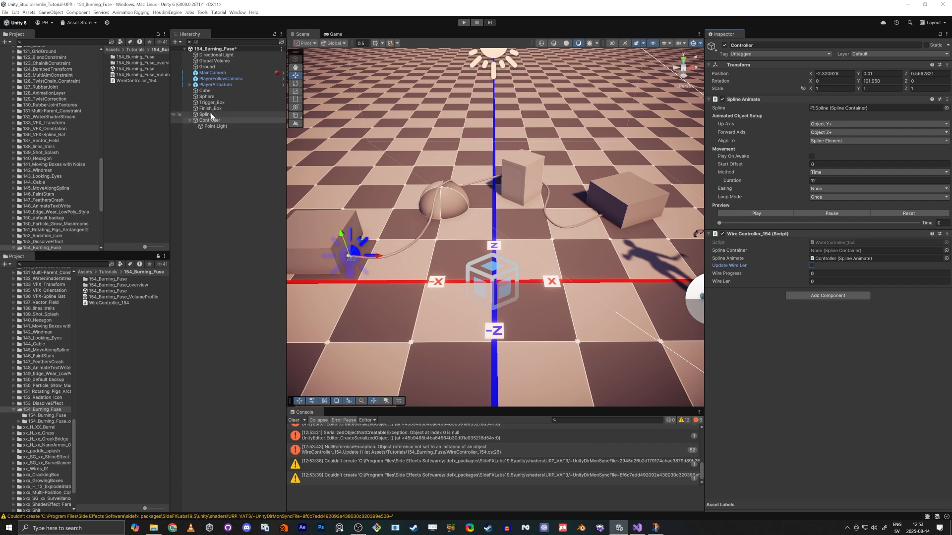
left_click_drag(211, 116, 831, 252)
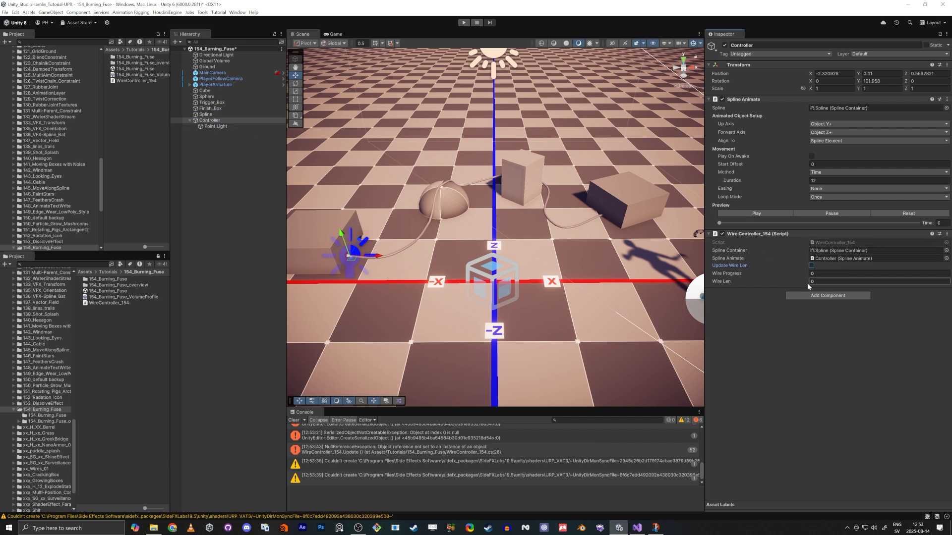
left_click(811, 267)
left_click(816, 281)
left_click(821, 281)
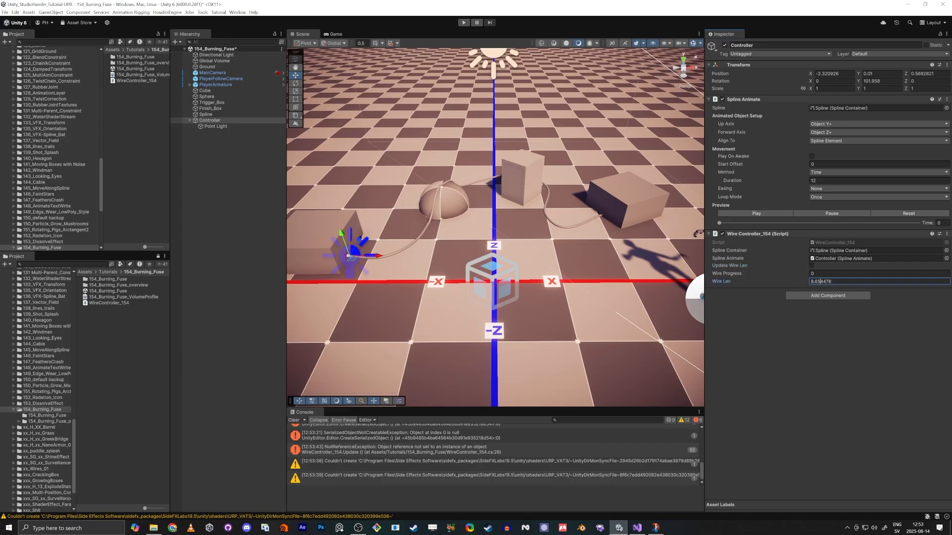
left_click(822, 342)
- Return to the script in Visual Studio and re-examine the CalculateLength call, the updateWireLen condition and the wireLen assignment
key("alt+Tab")
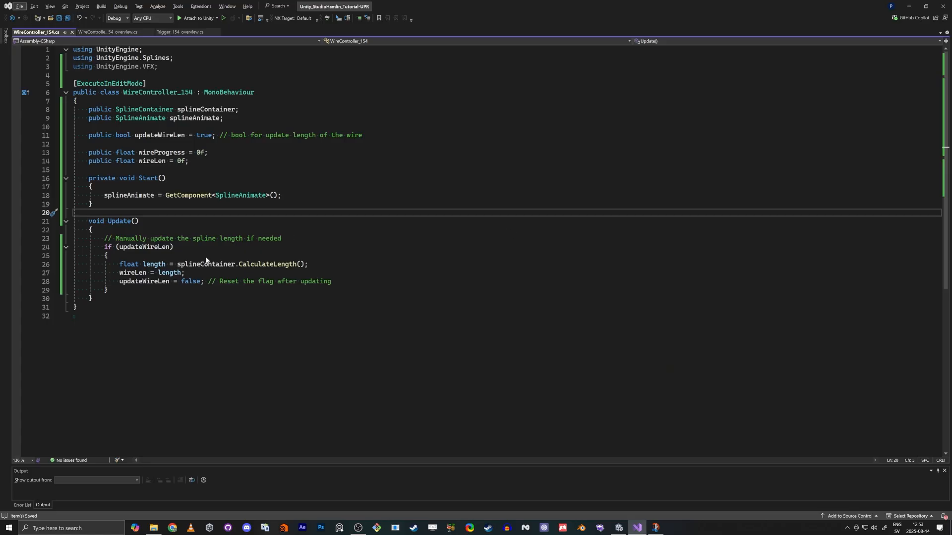
double_click(192, 264)
double_click(280, 264)
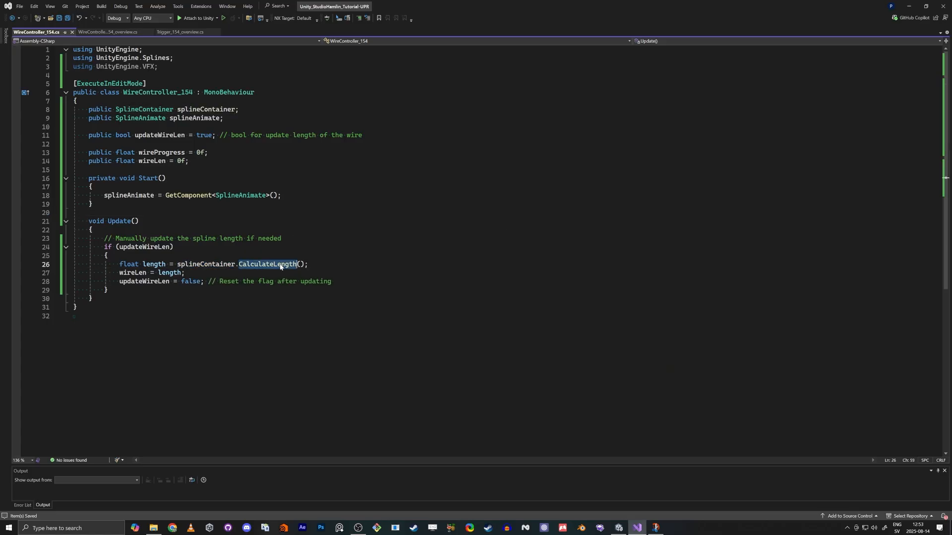
left_click(309, 264)
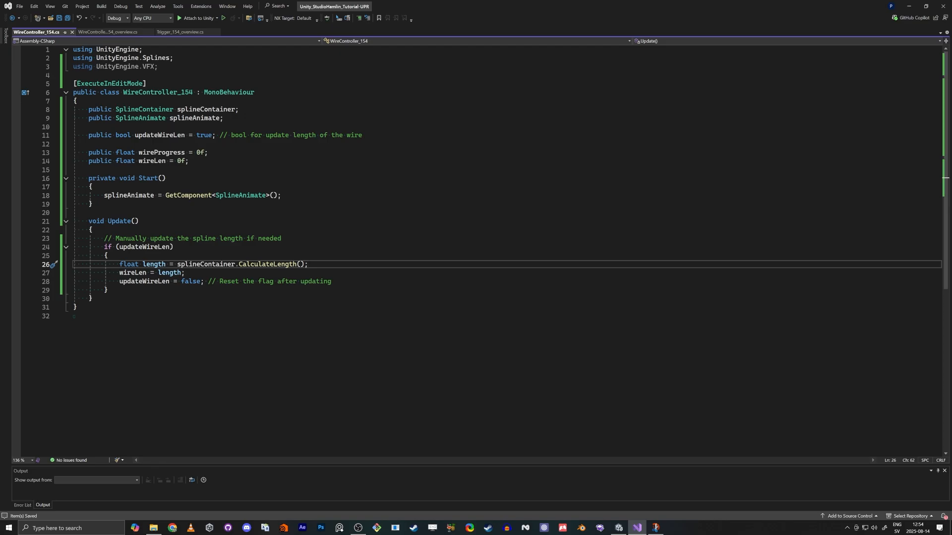
left_click_drag(108, 255, 96, 246)
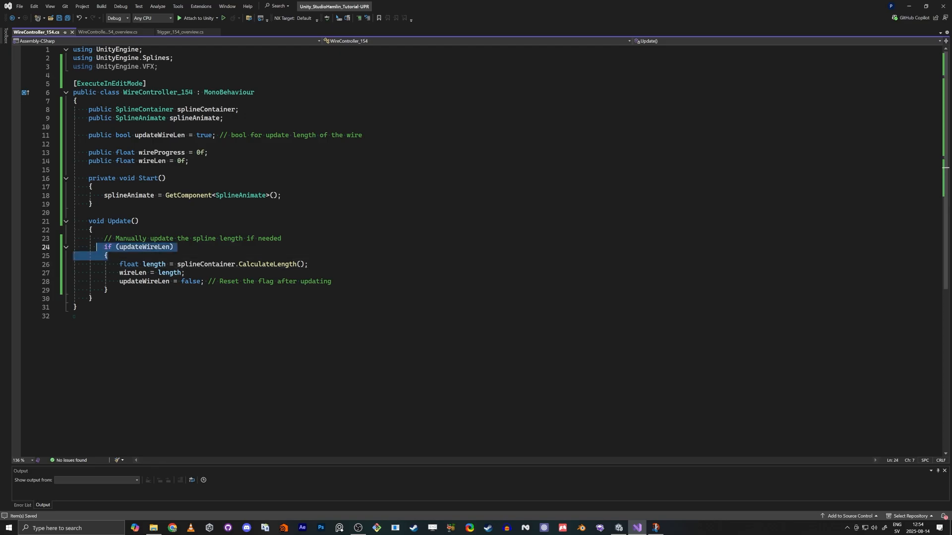
left_click(128, 247)
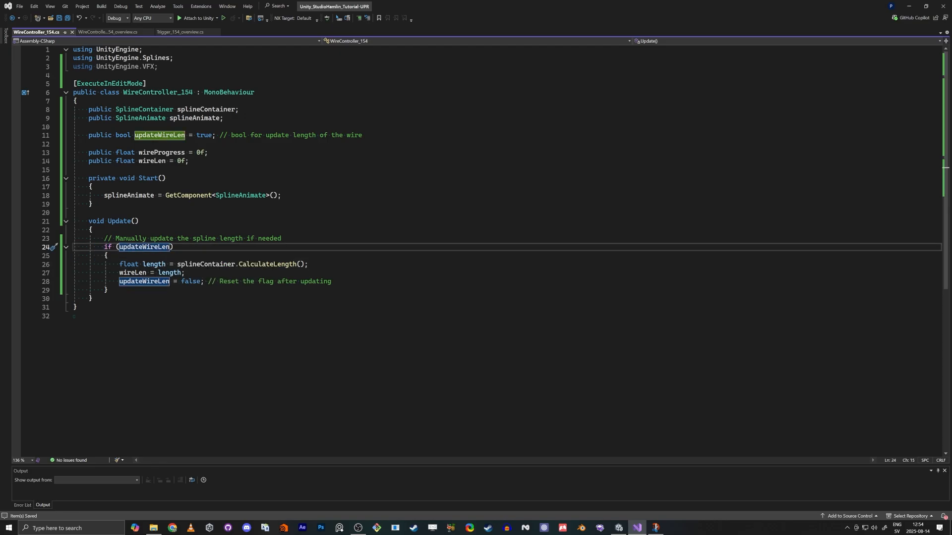
double_click(179, 137)
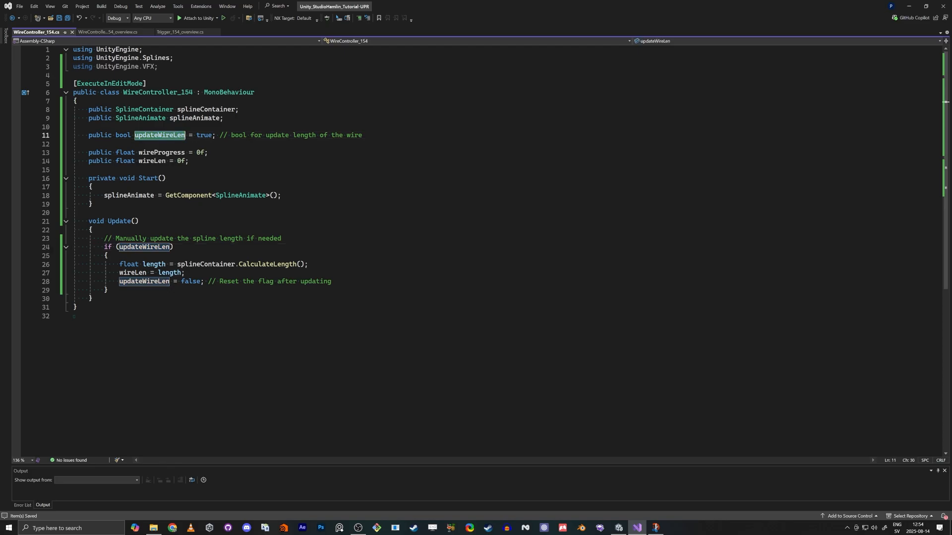
double_click(183, 273)
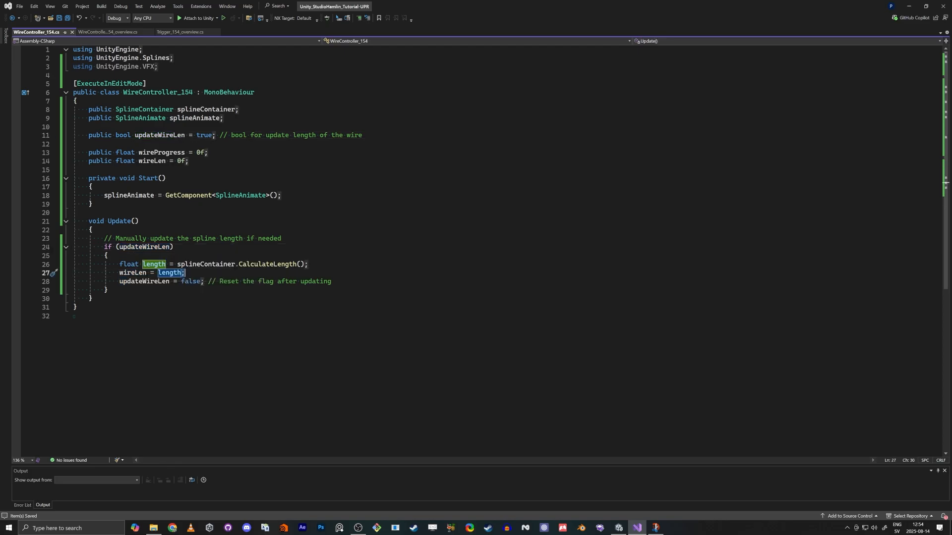
- Insert three blank lines after the updateWireLen if block inside Update and save the script
key("Down")
key("Down")
key("Return")
key("Return")
key("Return")
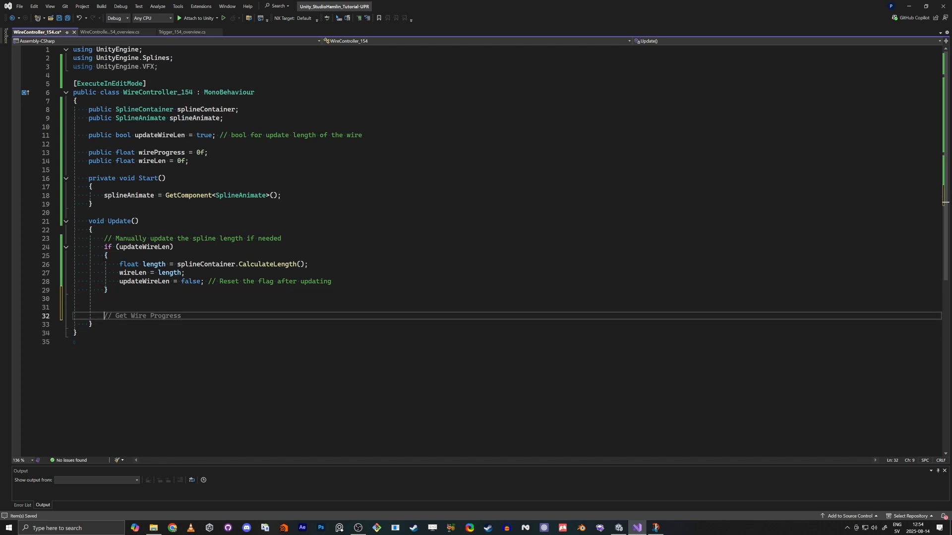
key("ctrl+s")
- Switch to Unity and play the Controller's Spline Animate preview to watch it travel along the wire
key("alt+Tab")
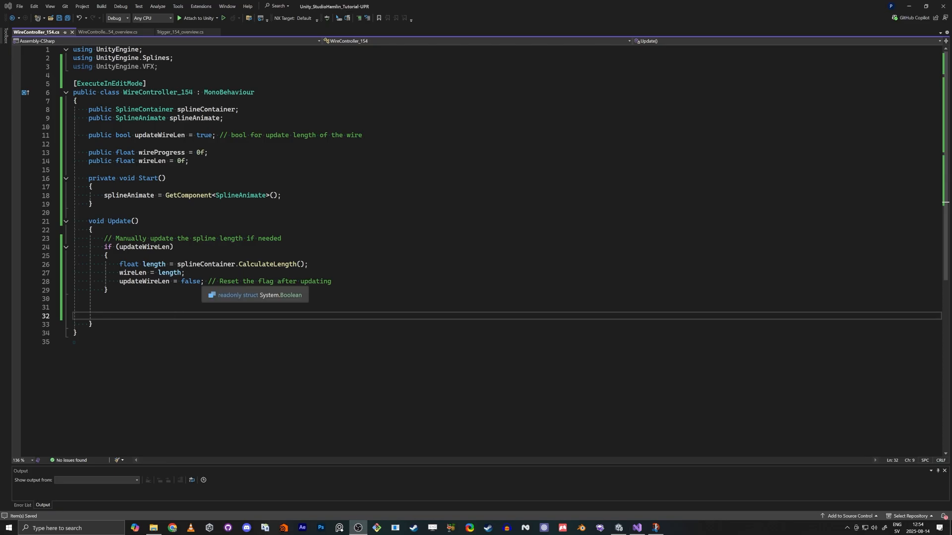
key("alt+Tab")
key("Tab")
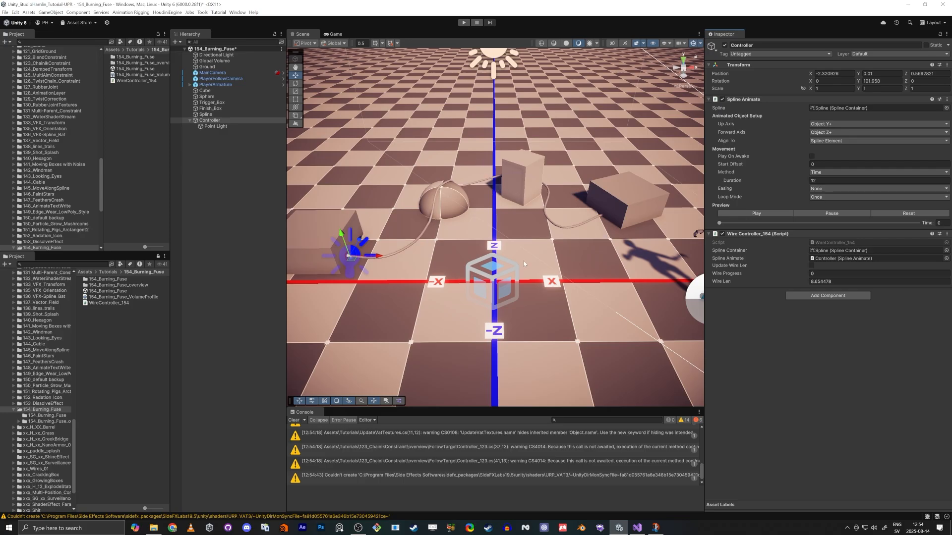
left_click_drag(524, 263, 474, 272, "alt")
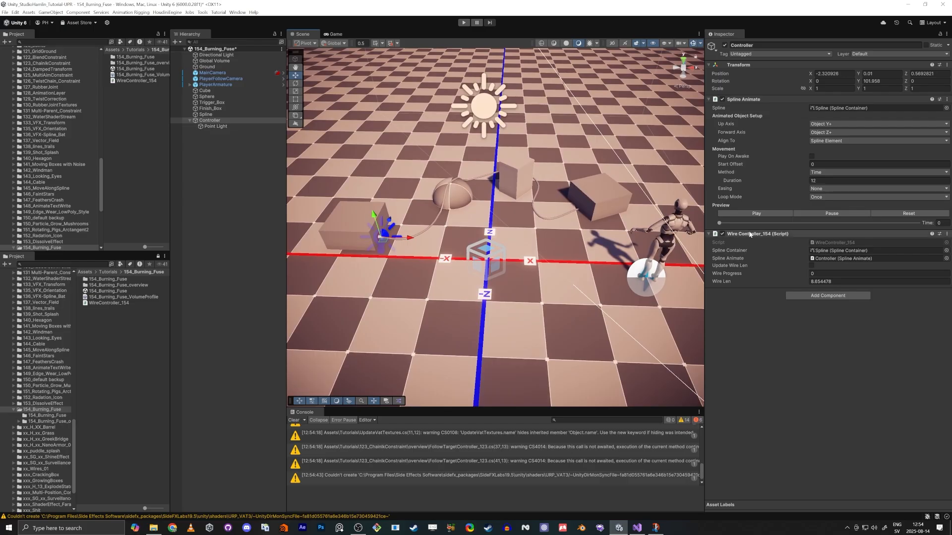
left_click(215, 120)
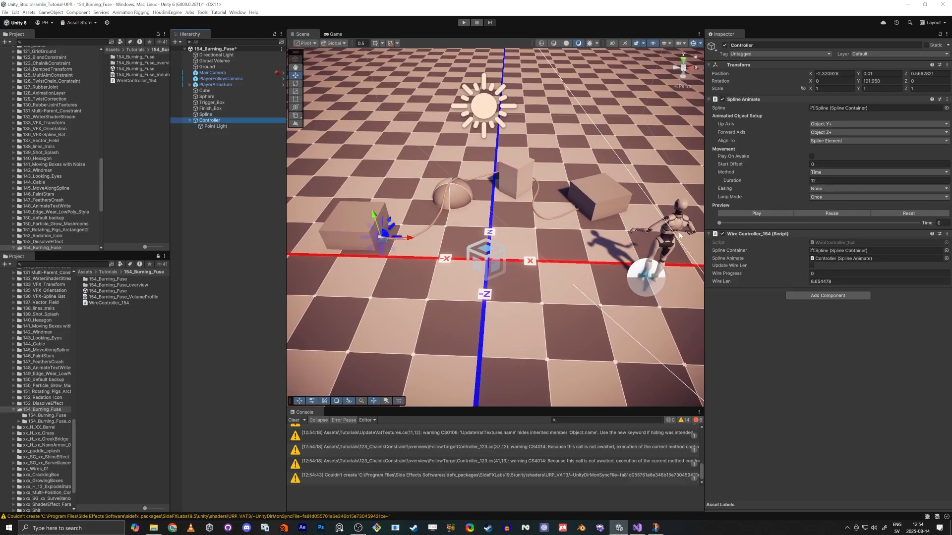
left_click(756, 213)
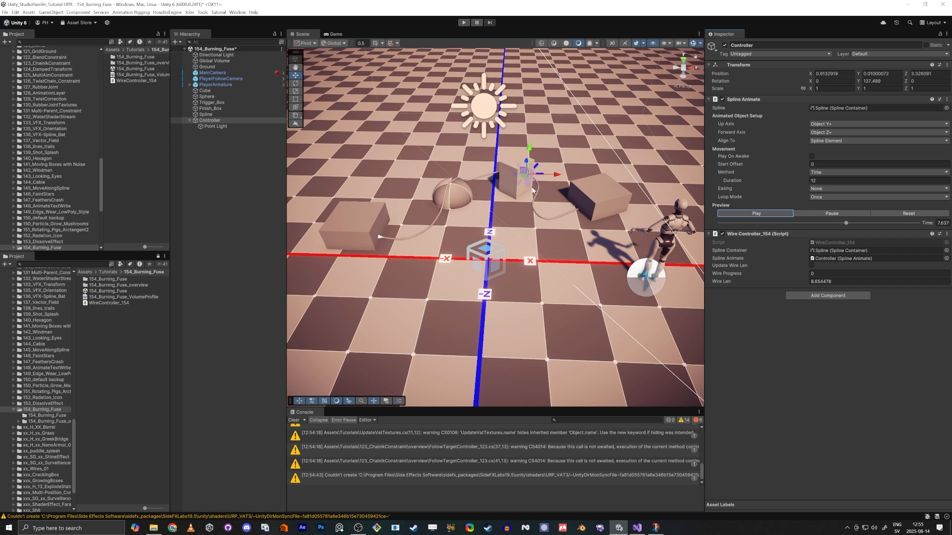
- Turn off the Scene view gizmos and scrub the Controller's Spline Animate preview to about 1.45 seconds
left_click(693, 44)
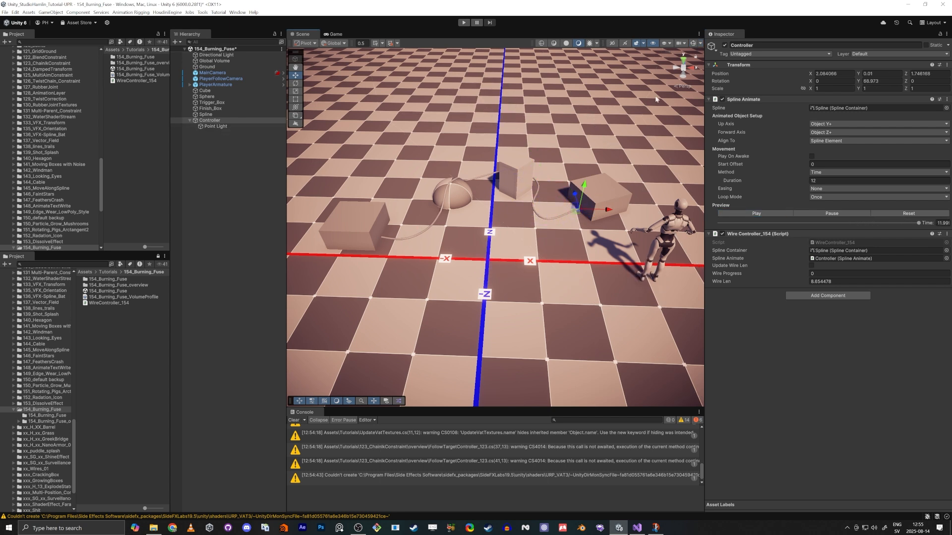
left_click_drag(853, 223, 743, 248)
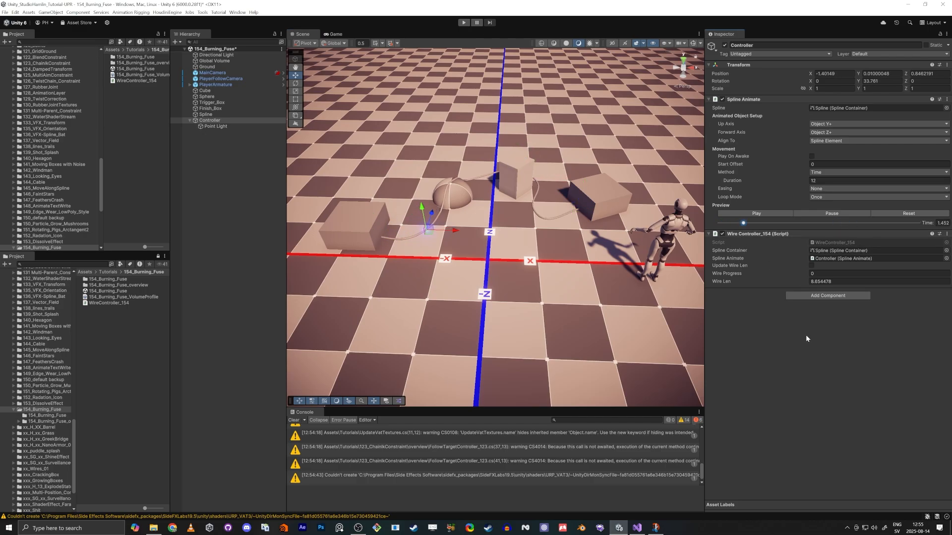